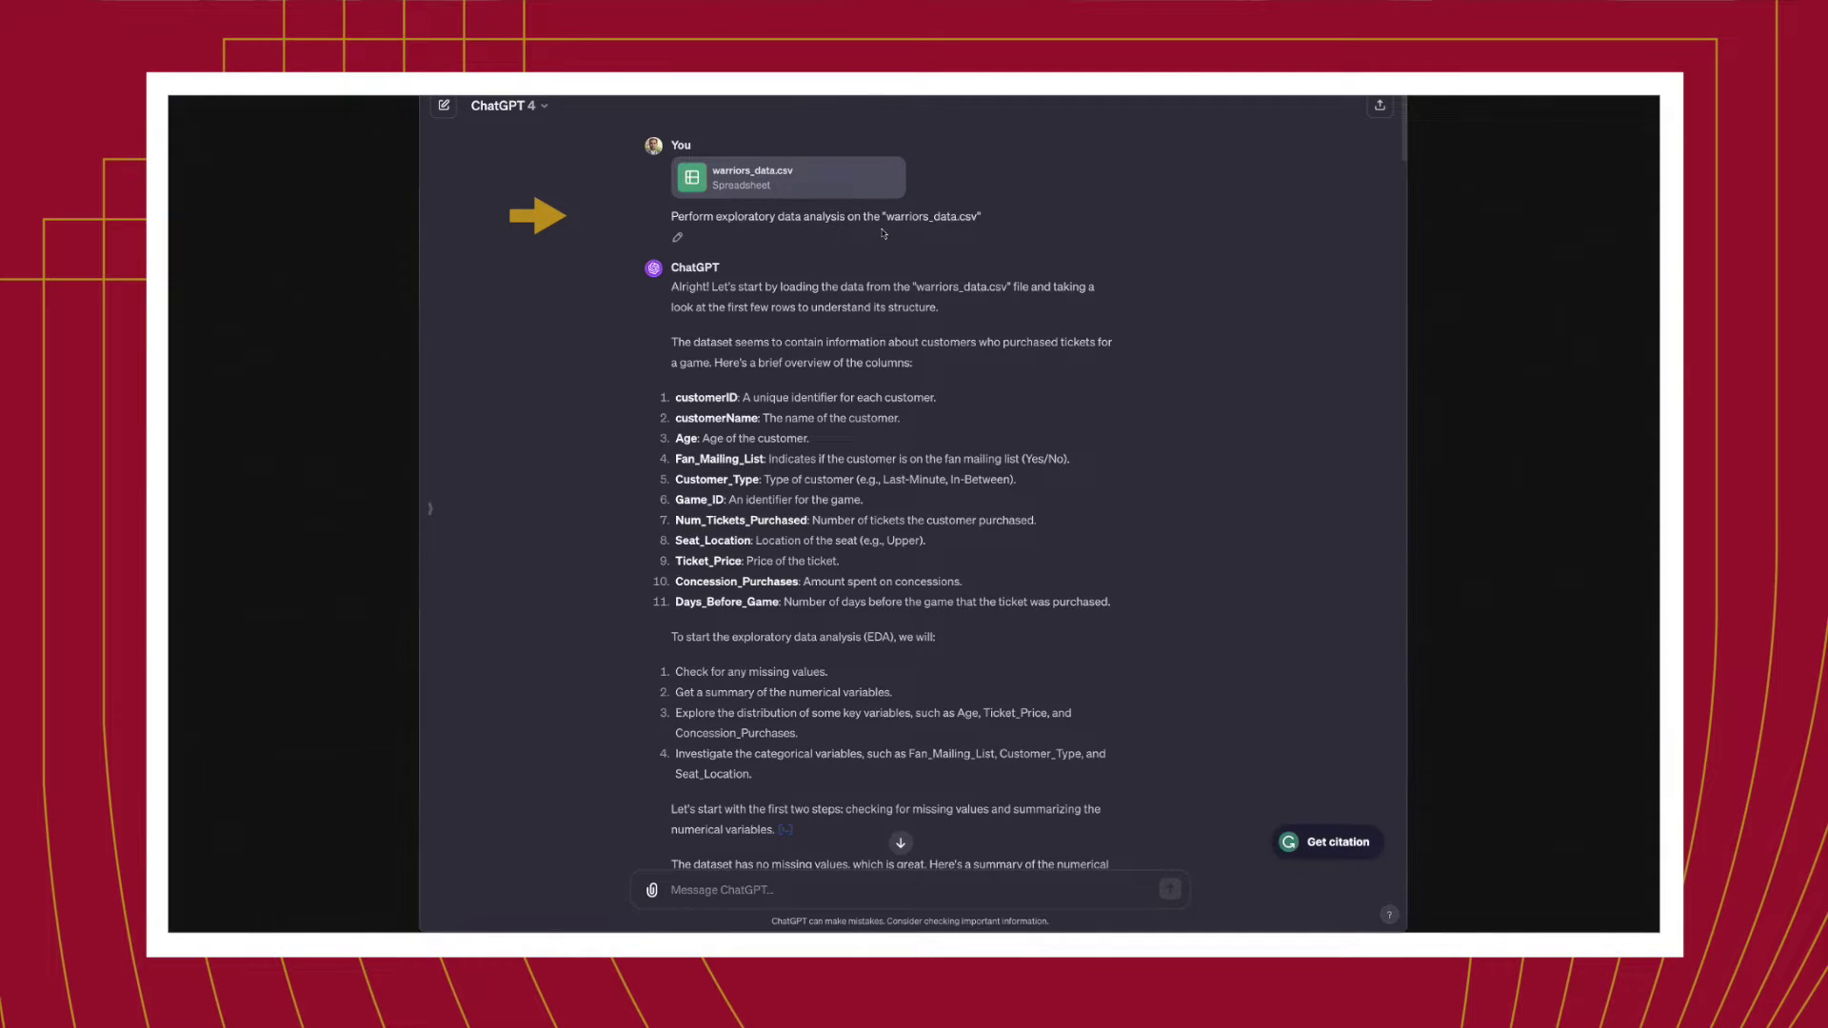
pyautogui.scroll(-1, 883, 233)
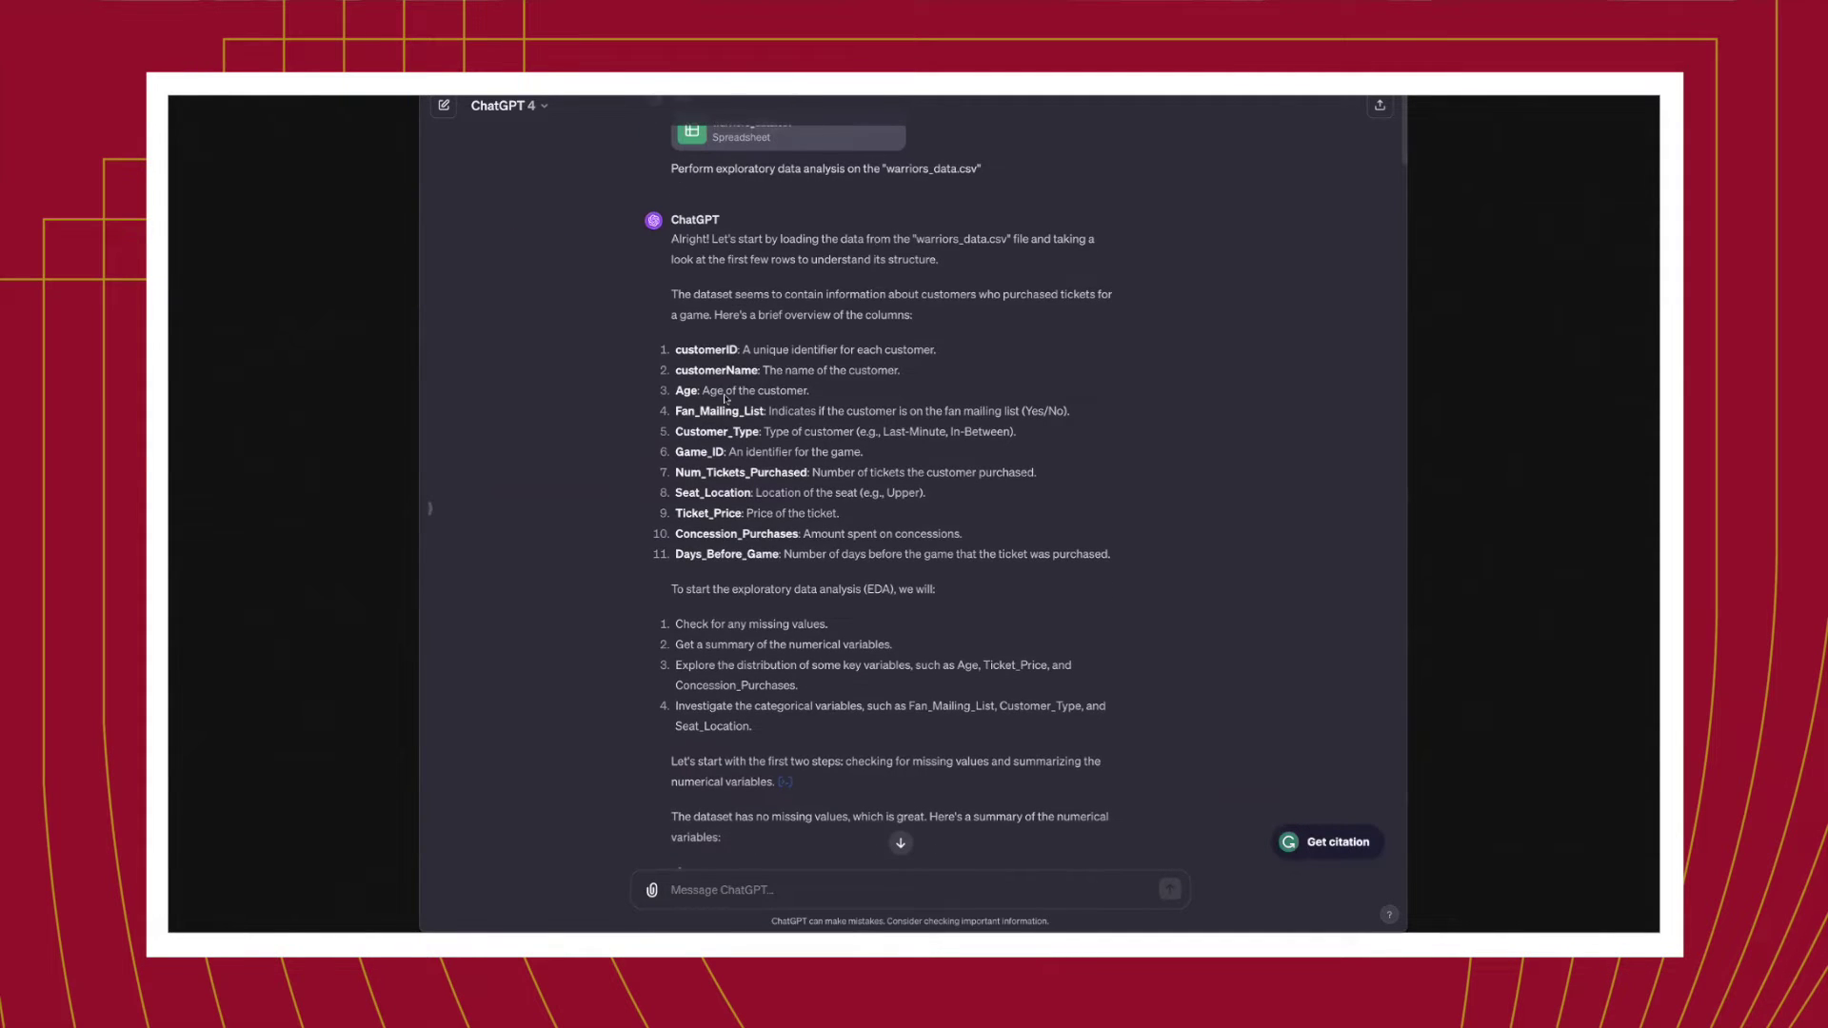
pyautogui.scroll(-2, 725, 398)
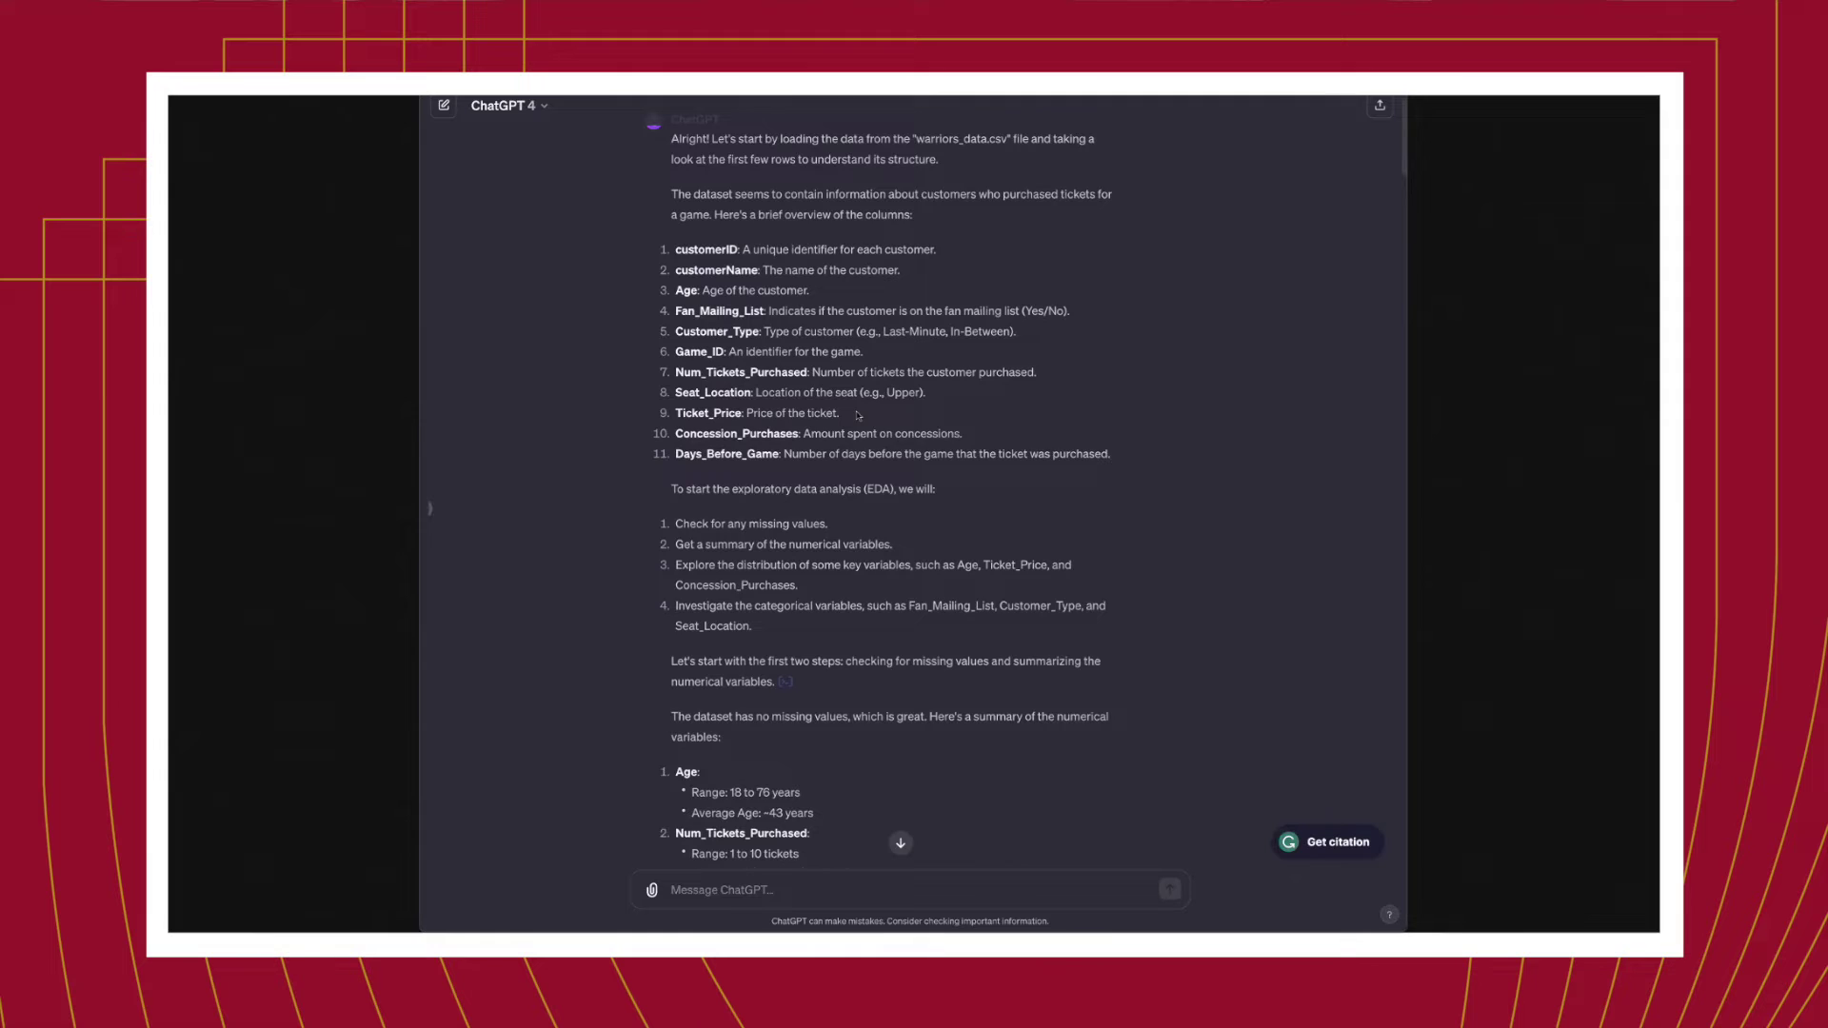
pyautogui.scroll(-4, 858, 416)
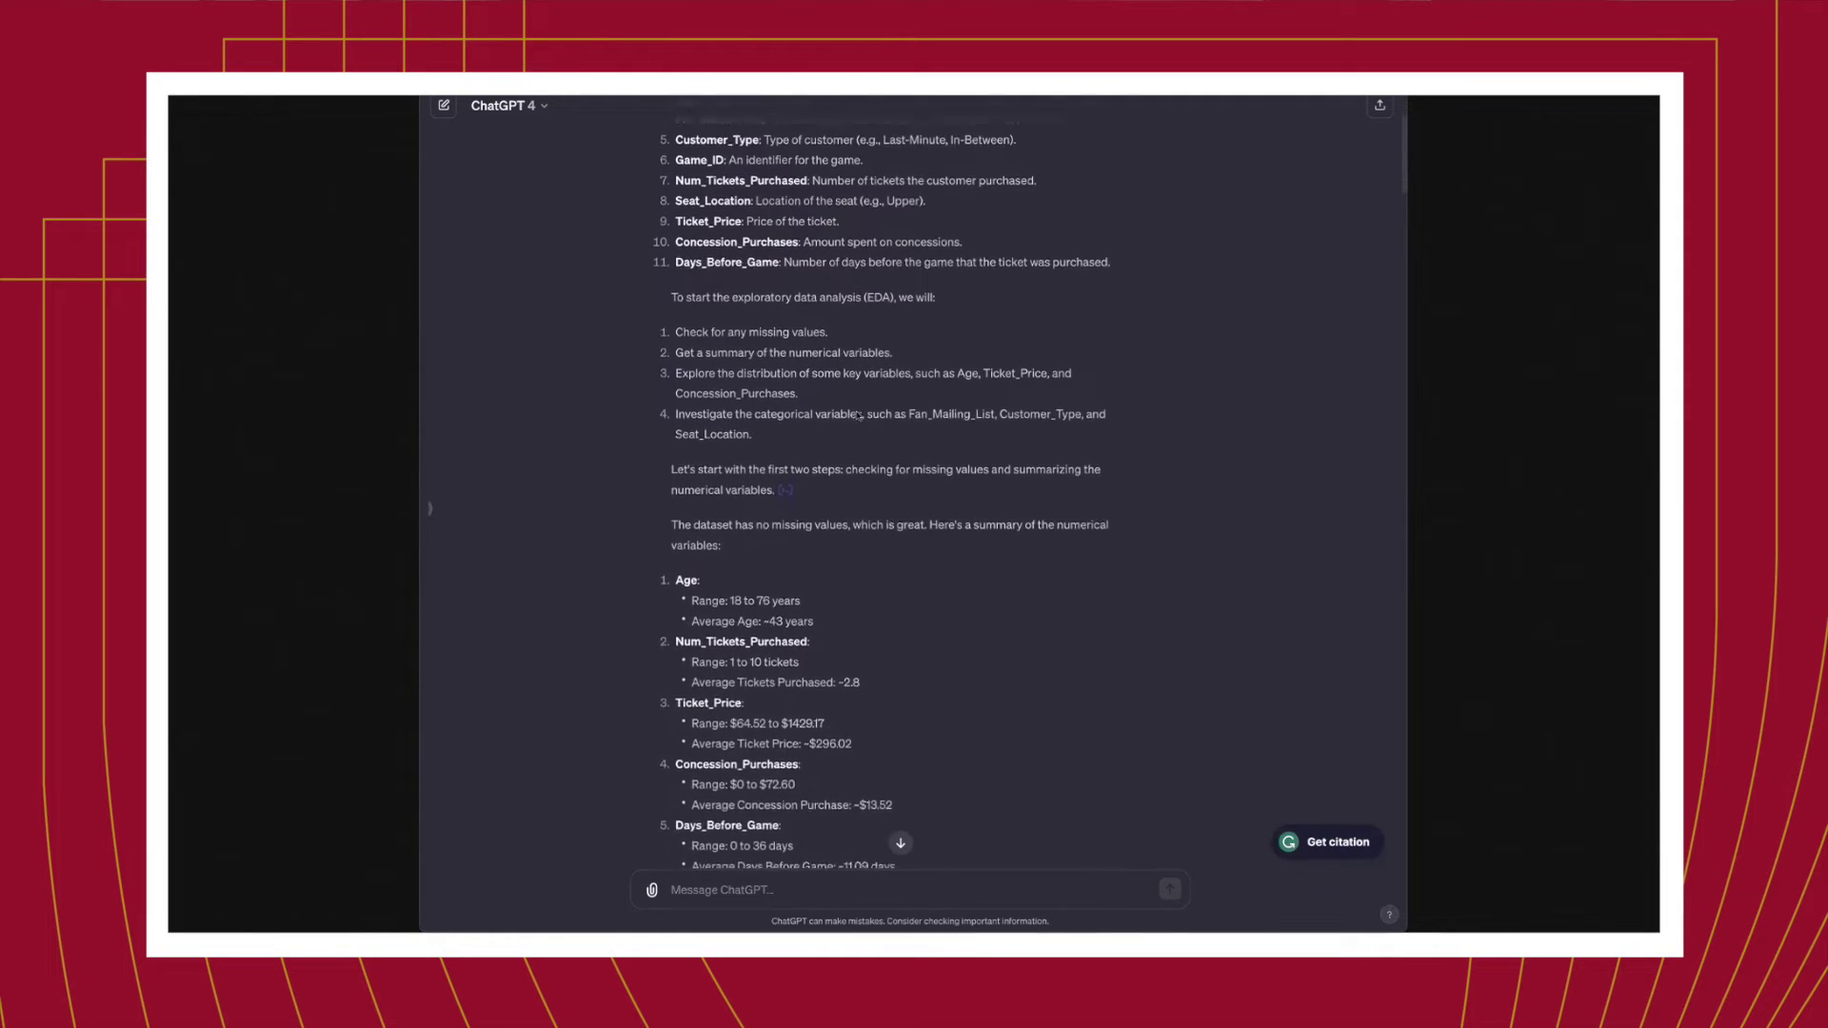
pyautogui.scroll(-3, 858, 416)
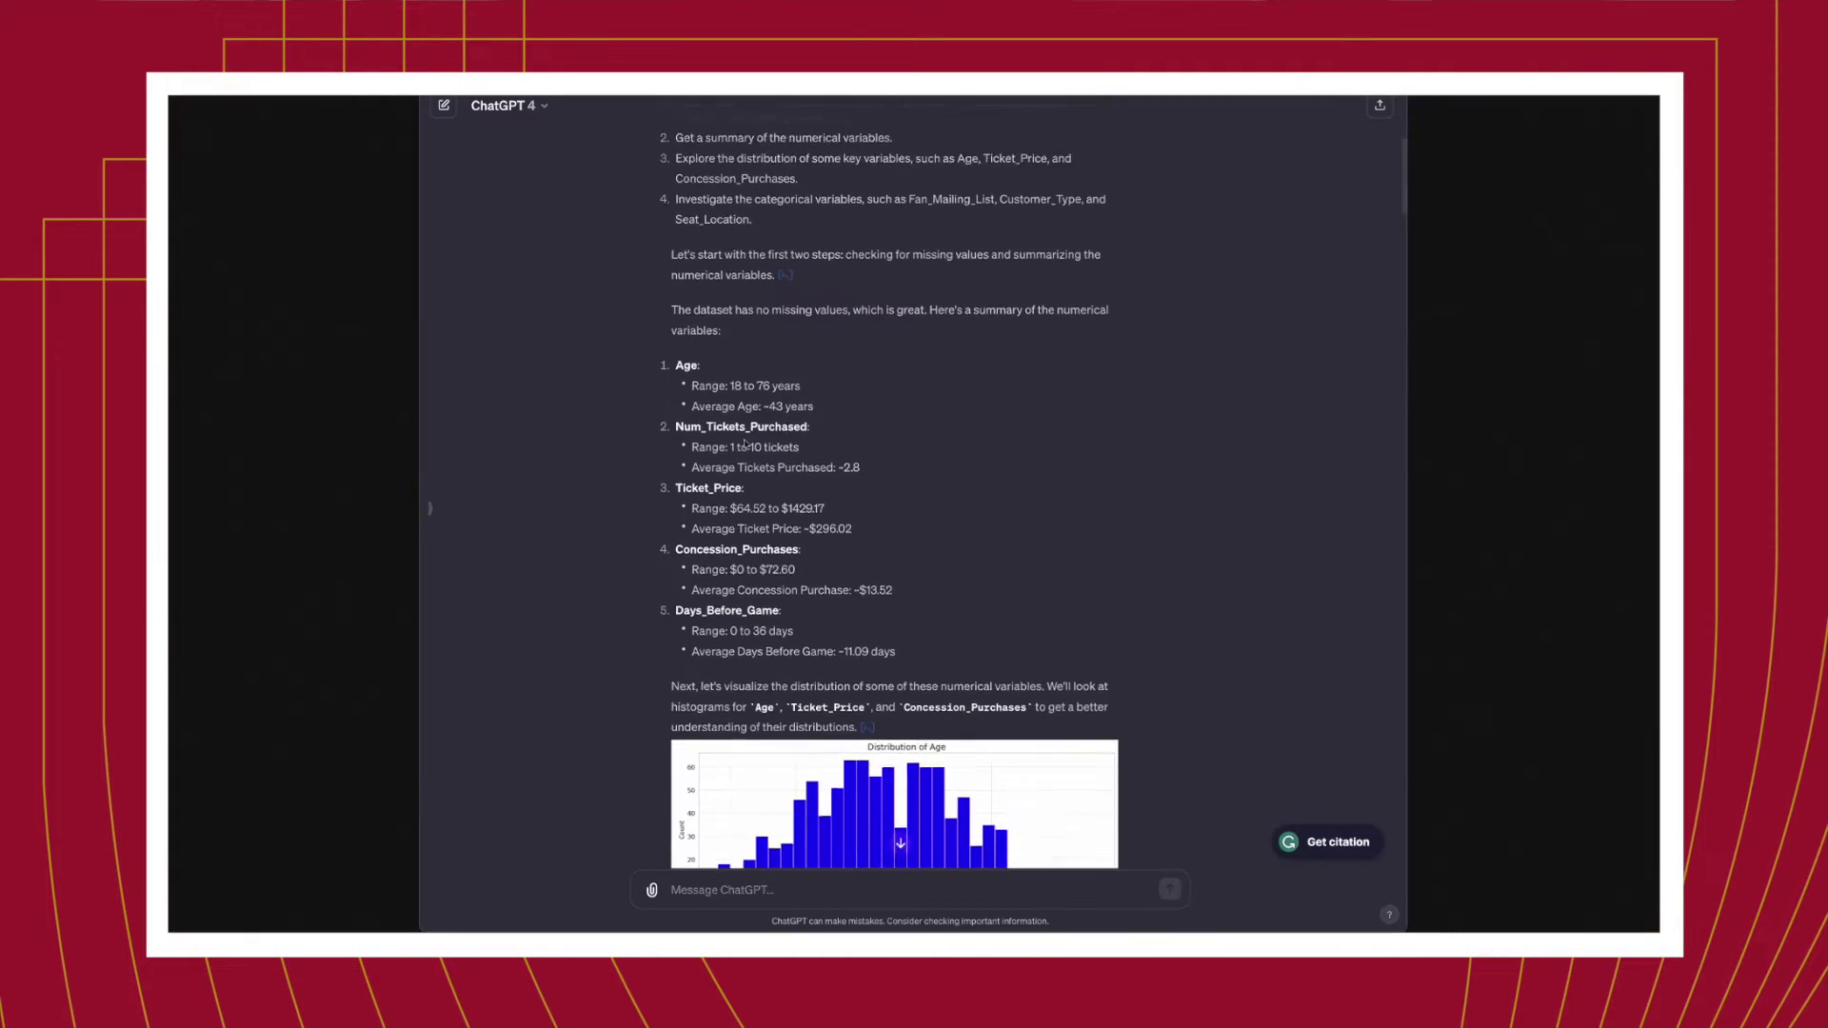
pyautogui.scroll(-5, 746, 444)
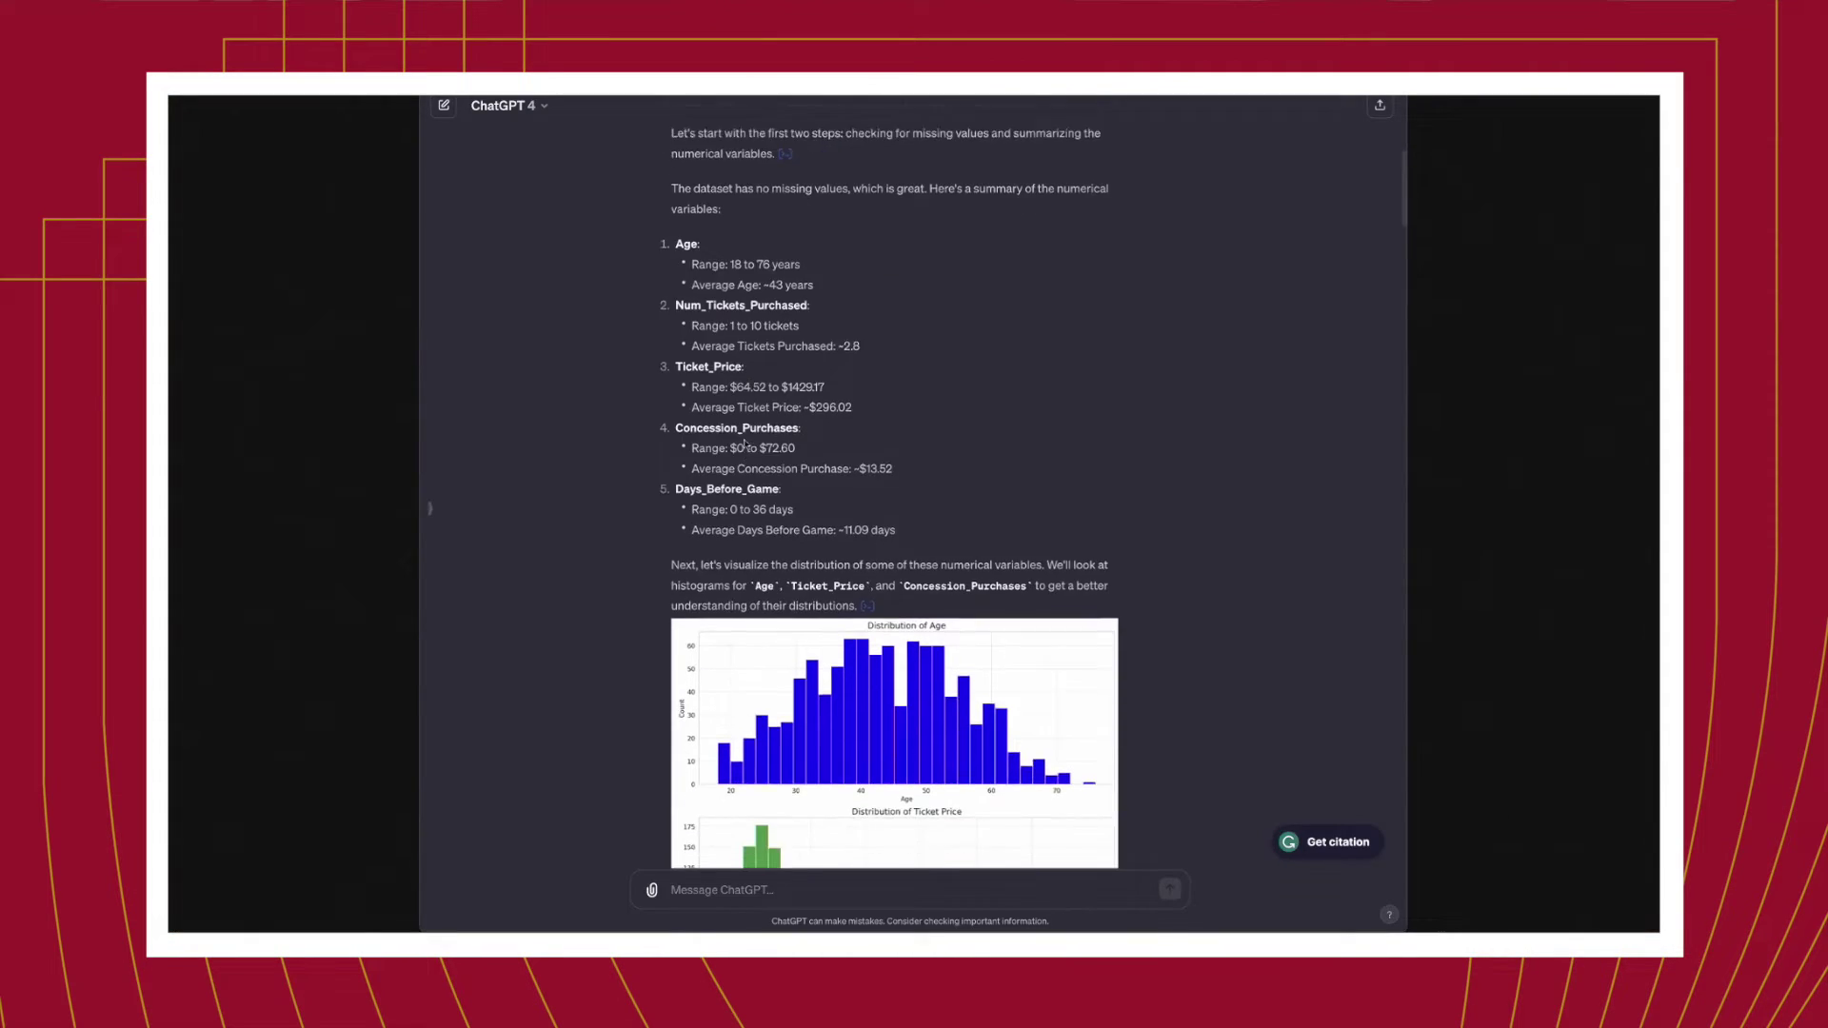
pyautogui.scroll(-1, 745, 443)
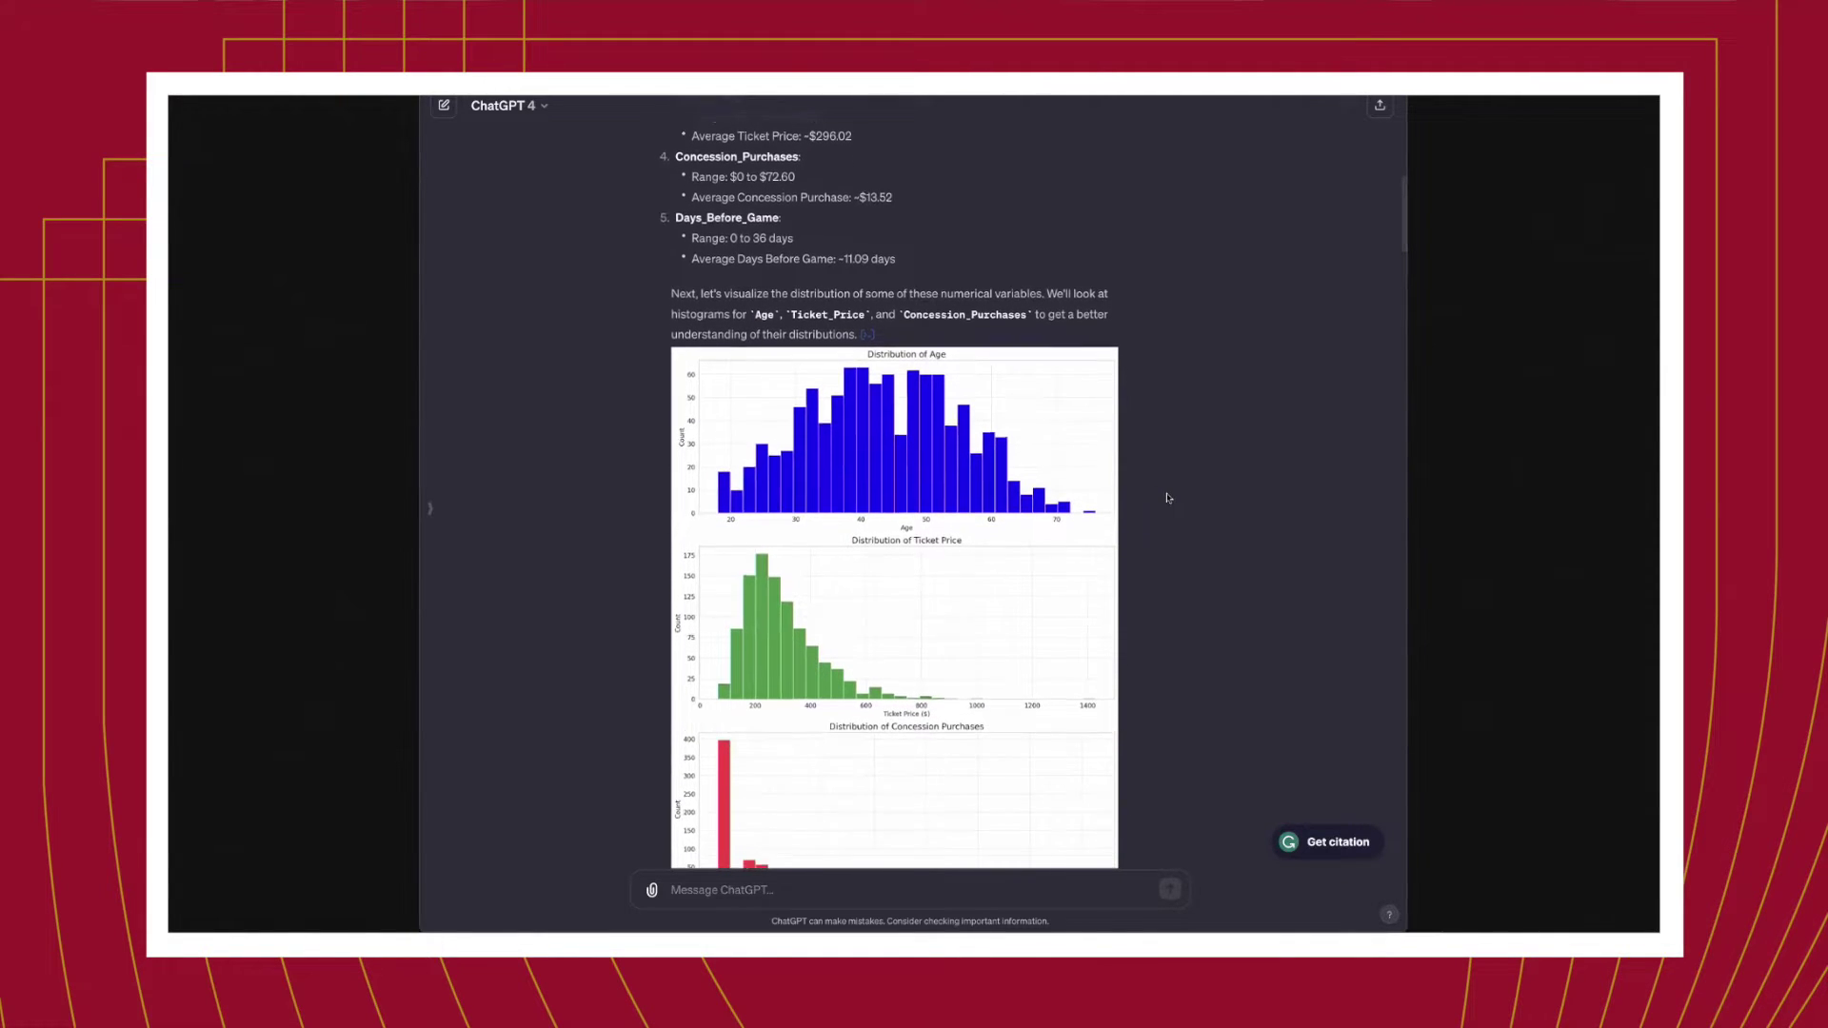
pyautogui.scroll(-2, 1157, 498)
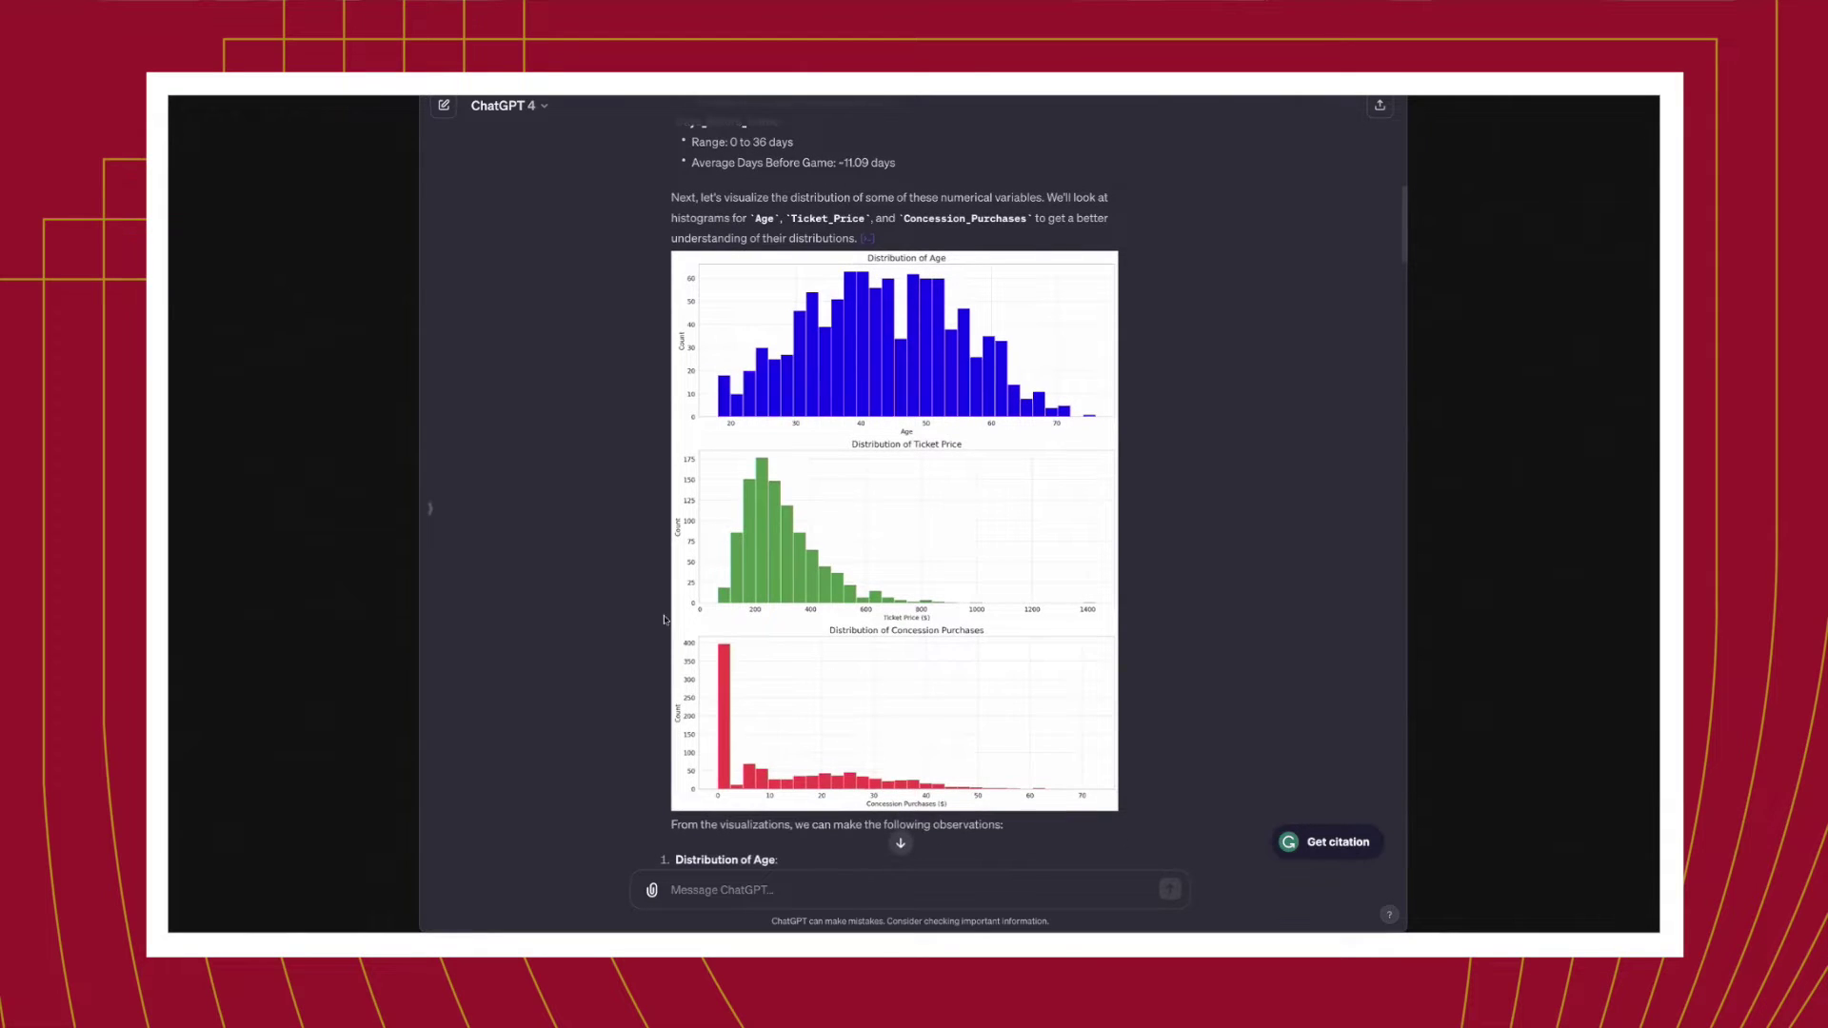
pyautogui.scroll(-1, 914, 615)
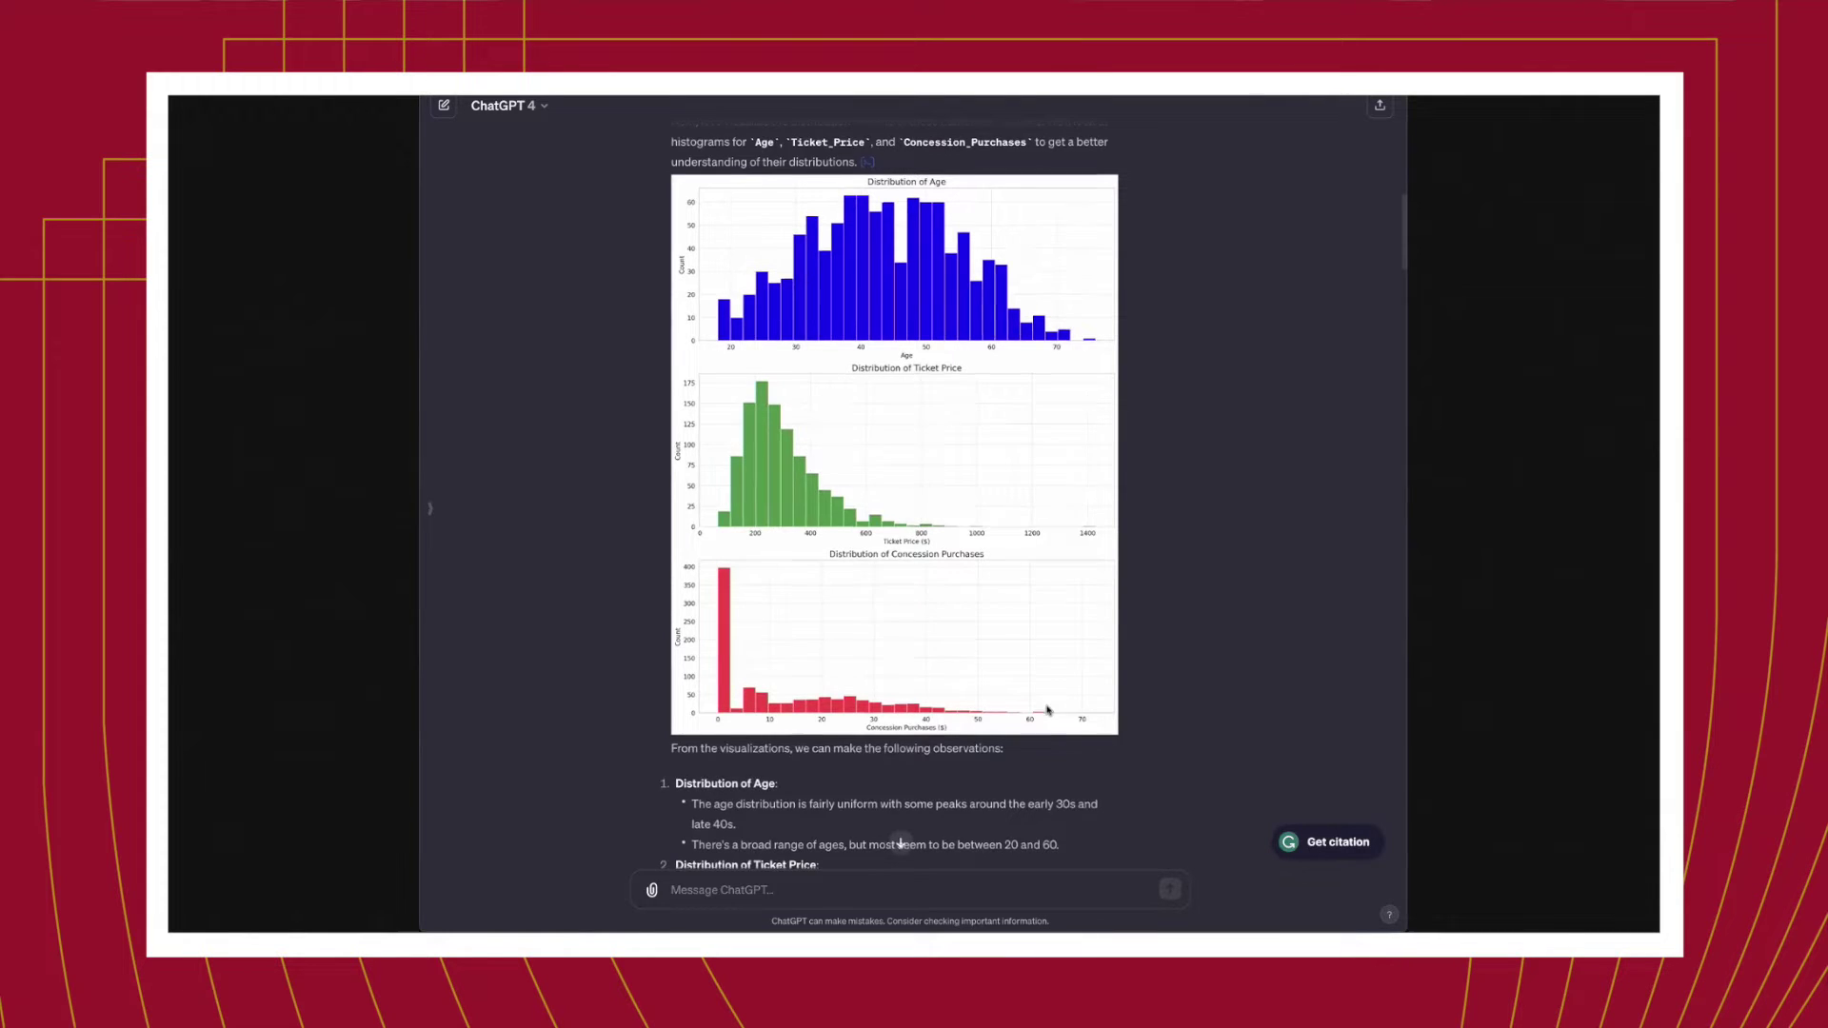
pyautogui.scroll(-2, 1048, 710)
pyautogui.scroll(-4, 1047, 709)
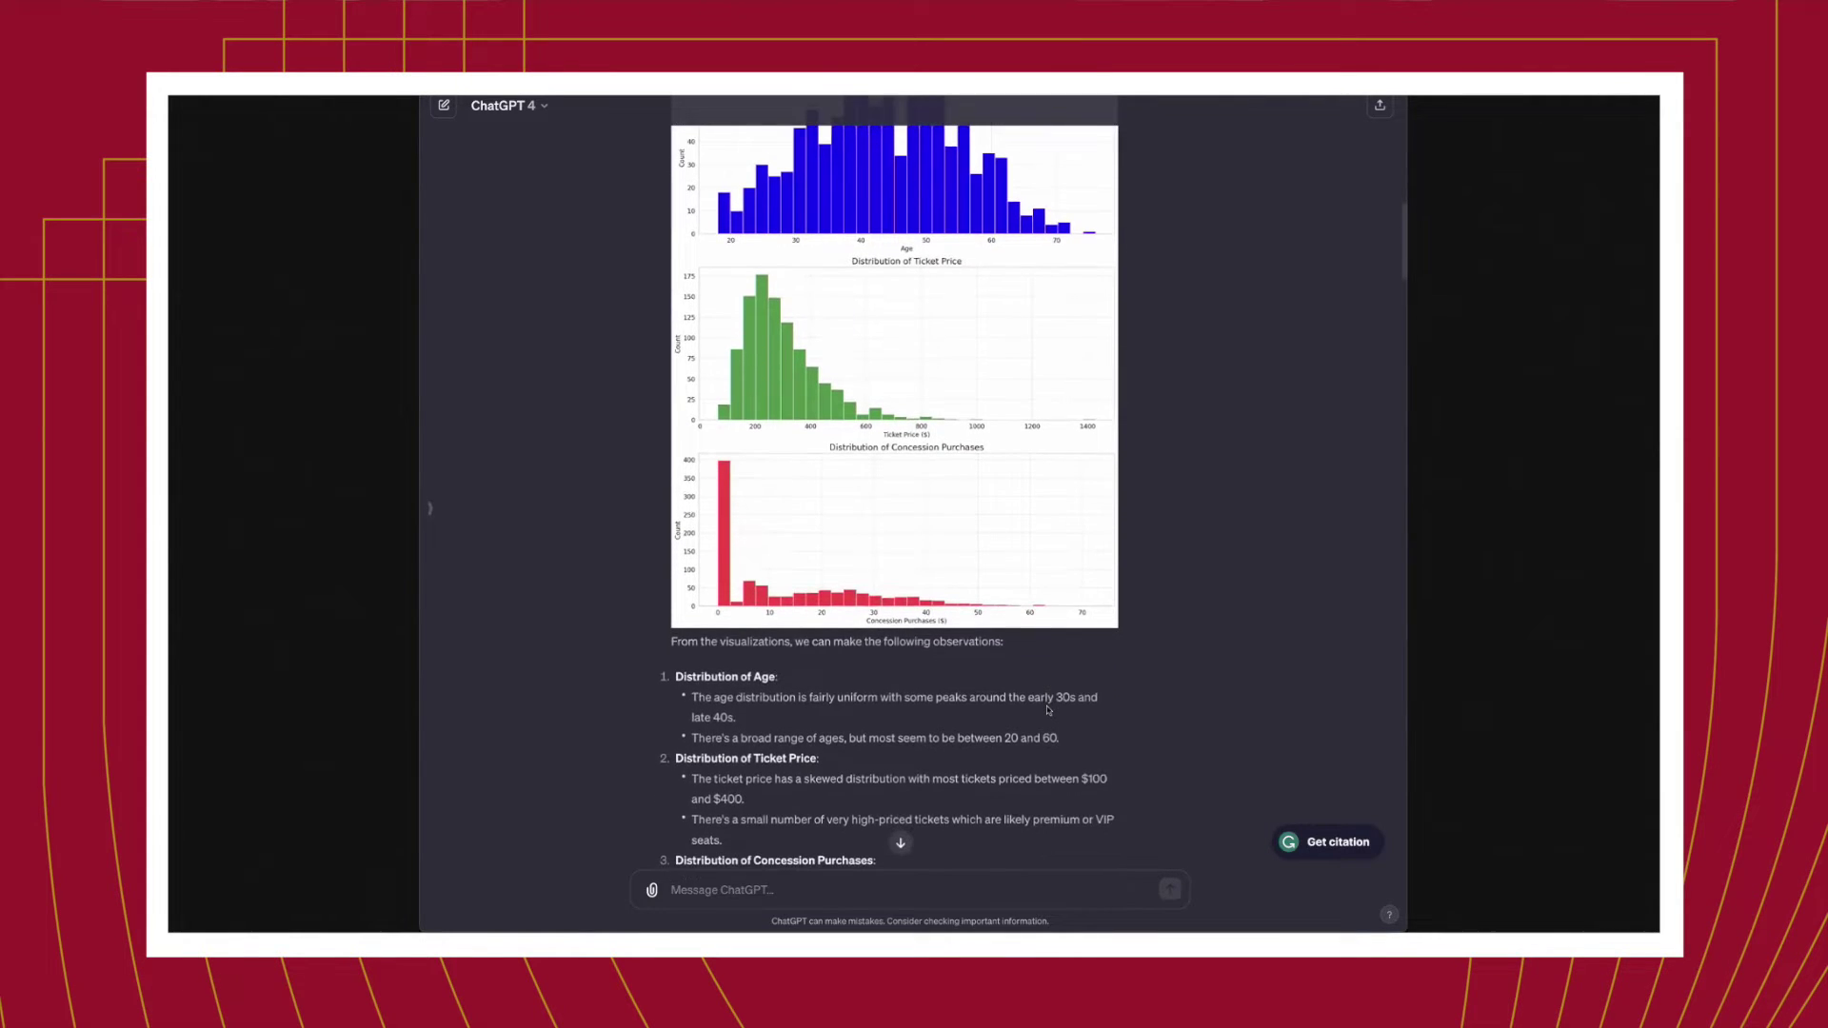
pyautogui.scroll(-1, 1047, 709)
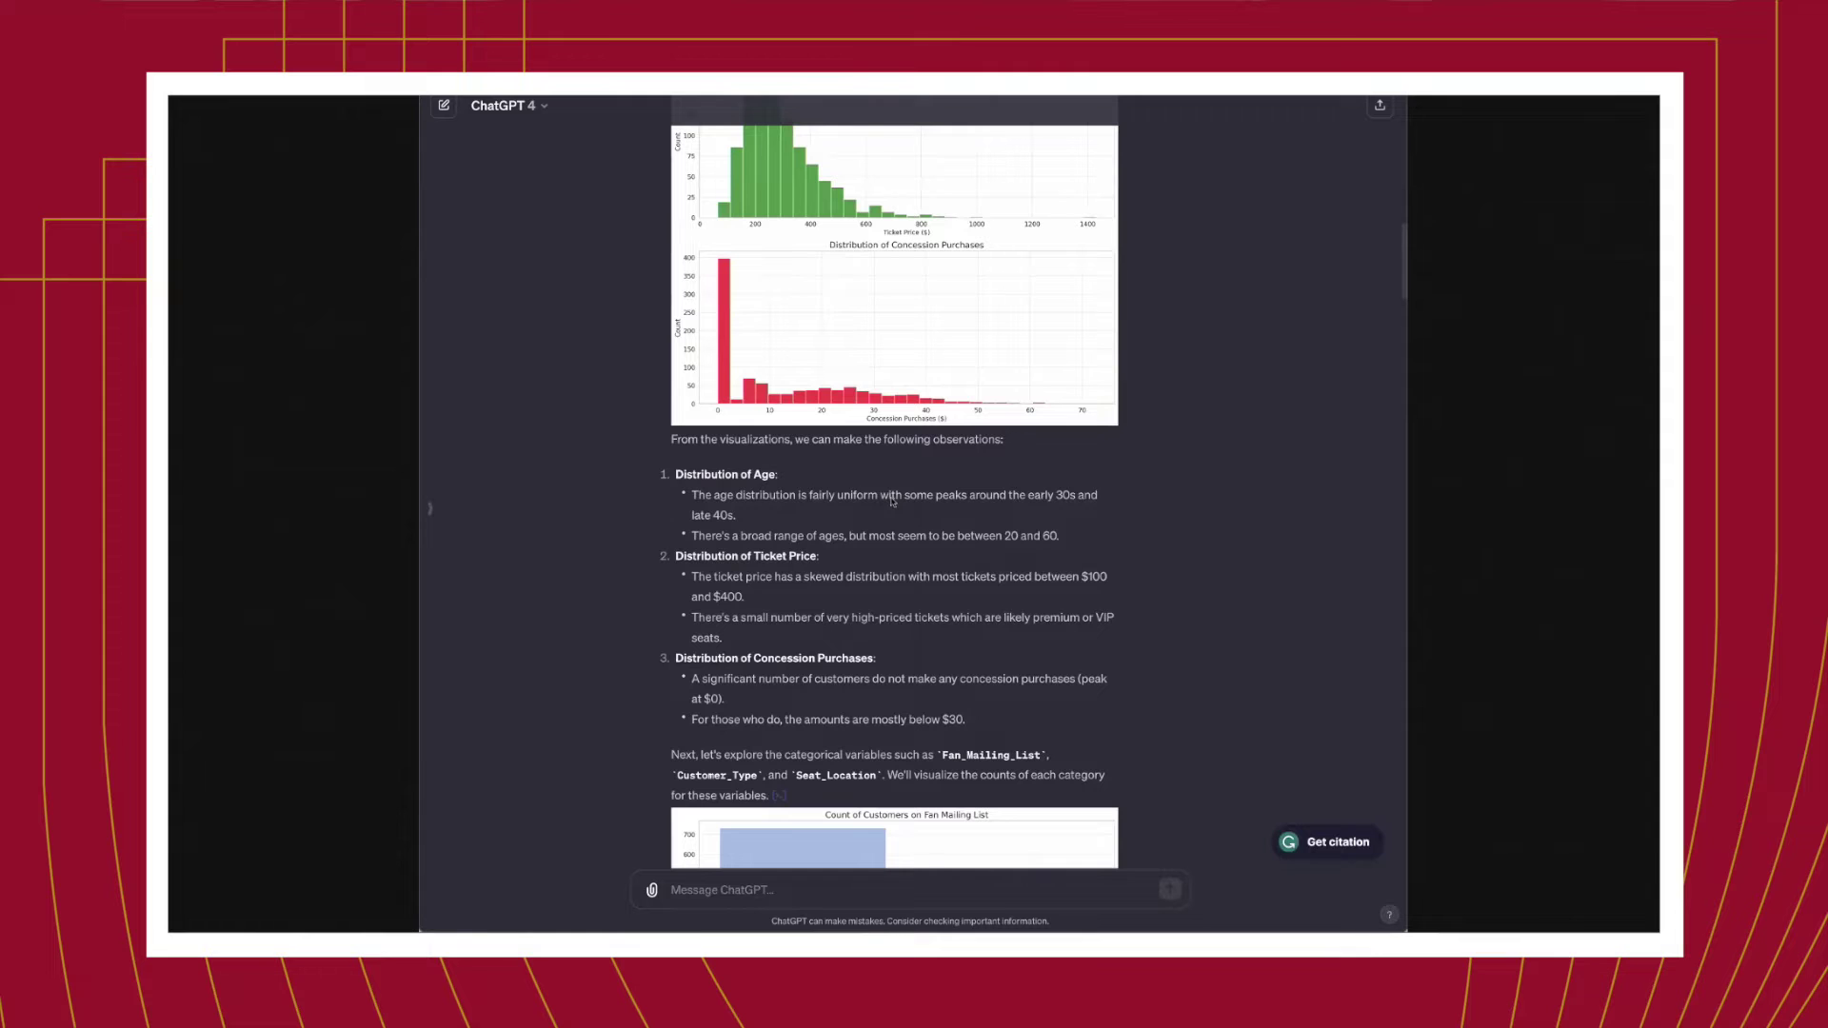
pyautogui.scroll(-3, 892, 502)
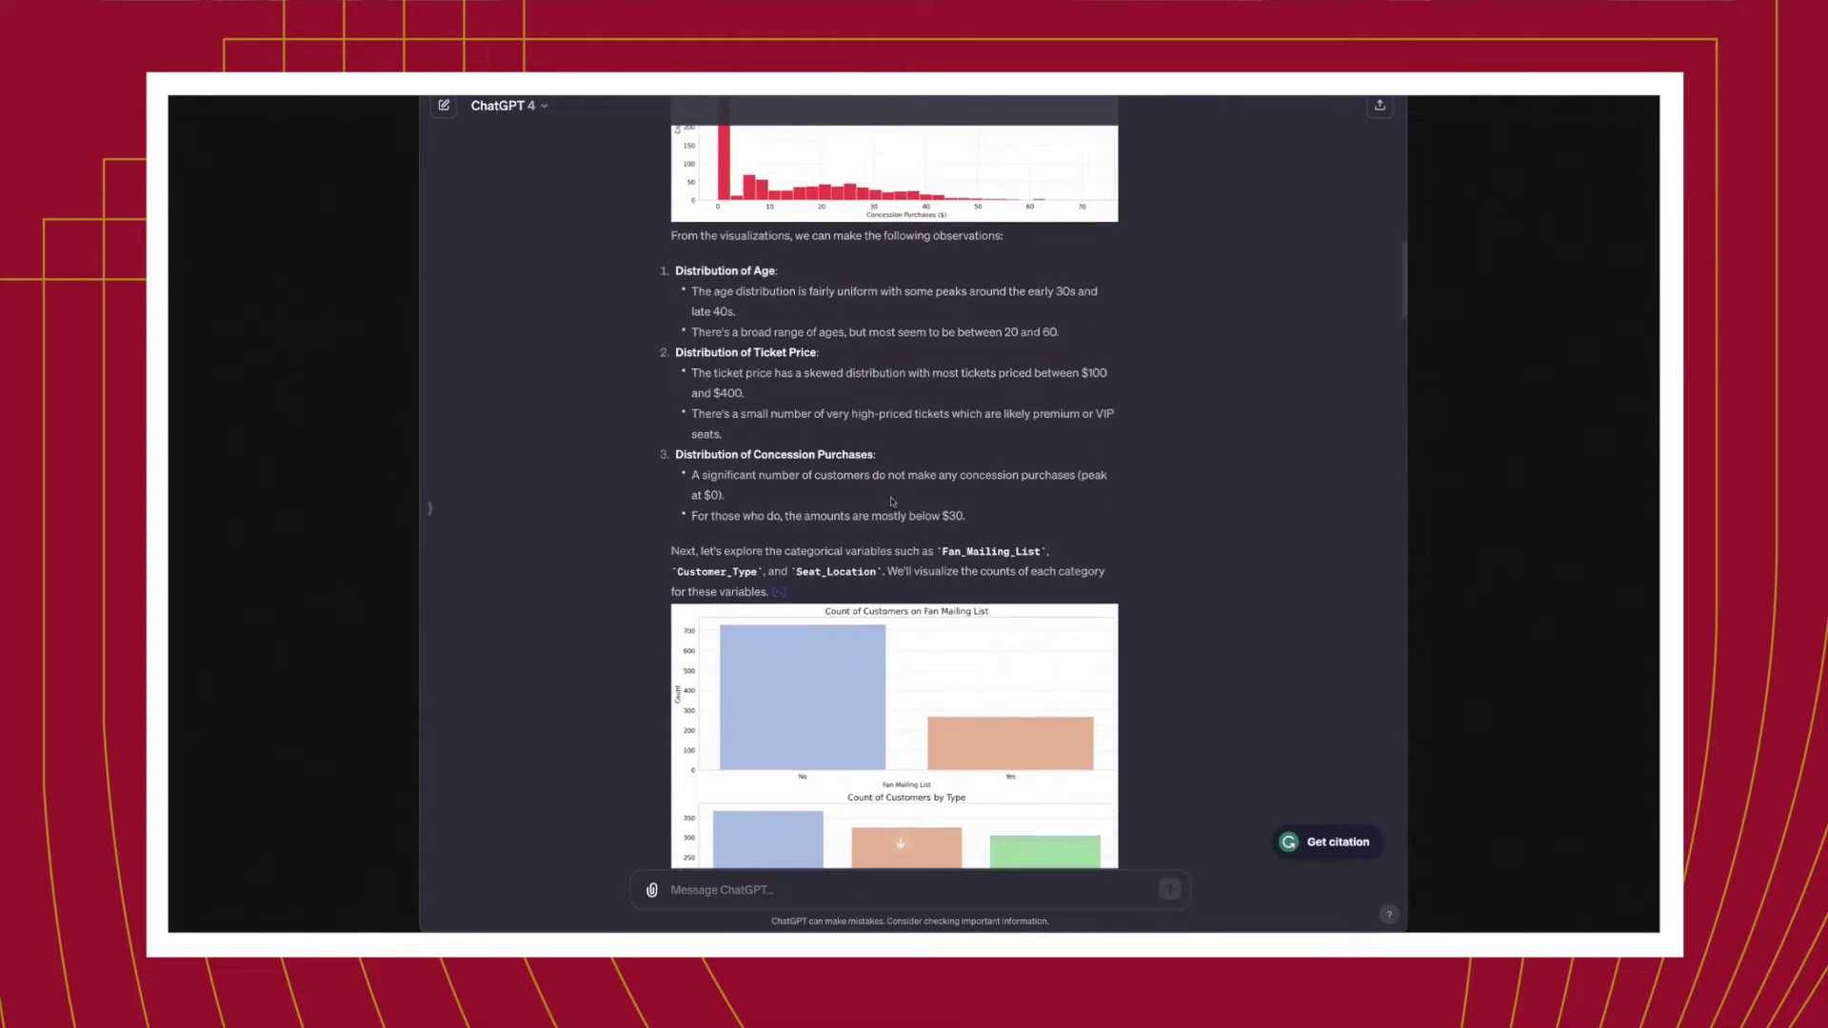
pyautogui.scroll(-4, 893, 502)
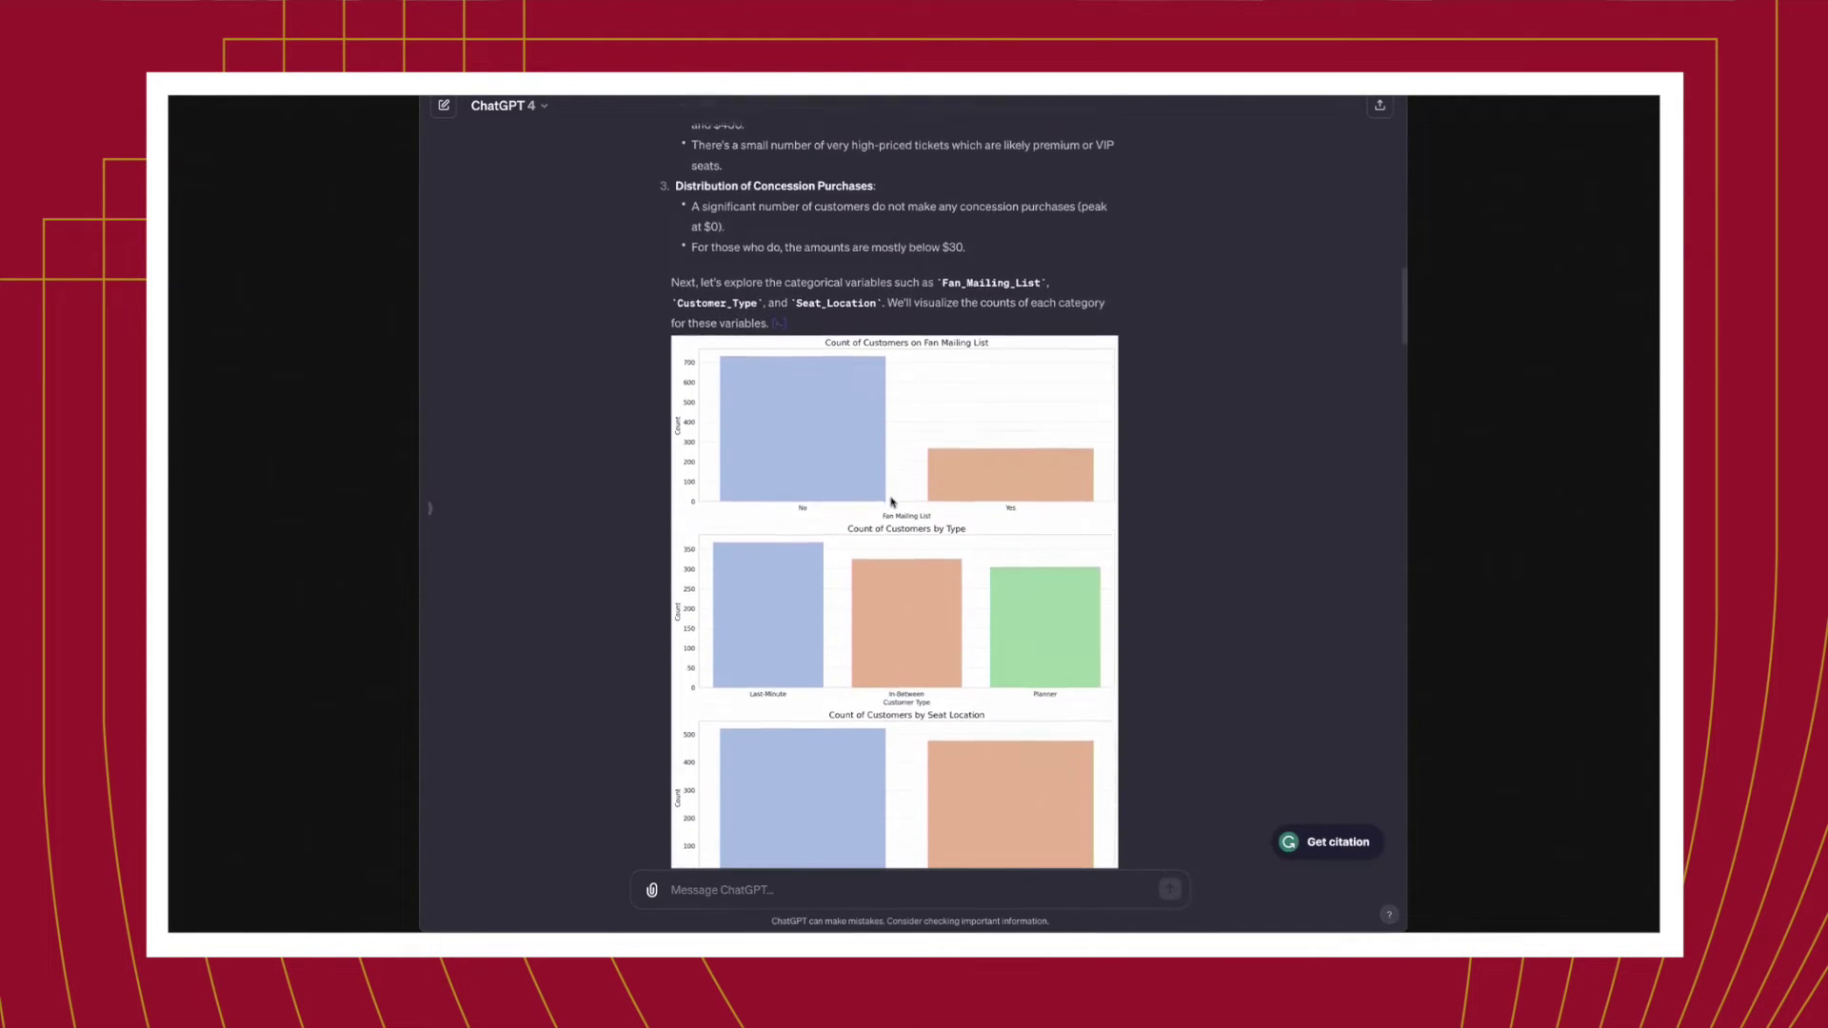
pyautogui.scroll(-1, 892, 502)
pyautogui.scroll(-2, 892, 502)
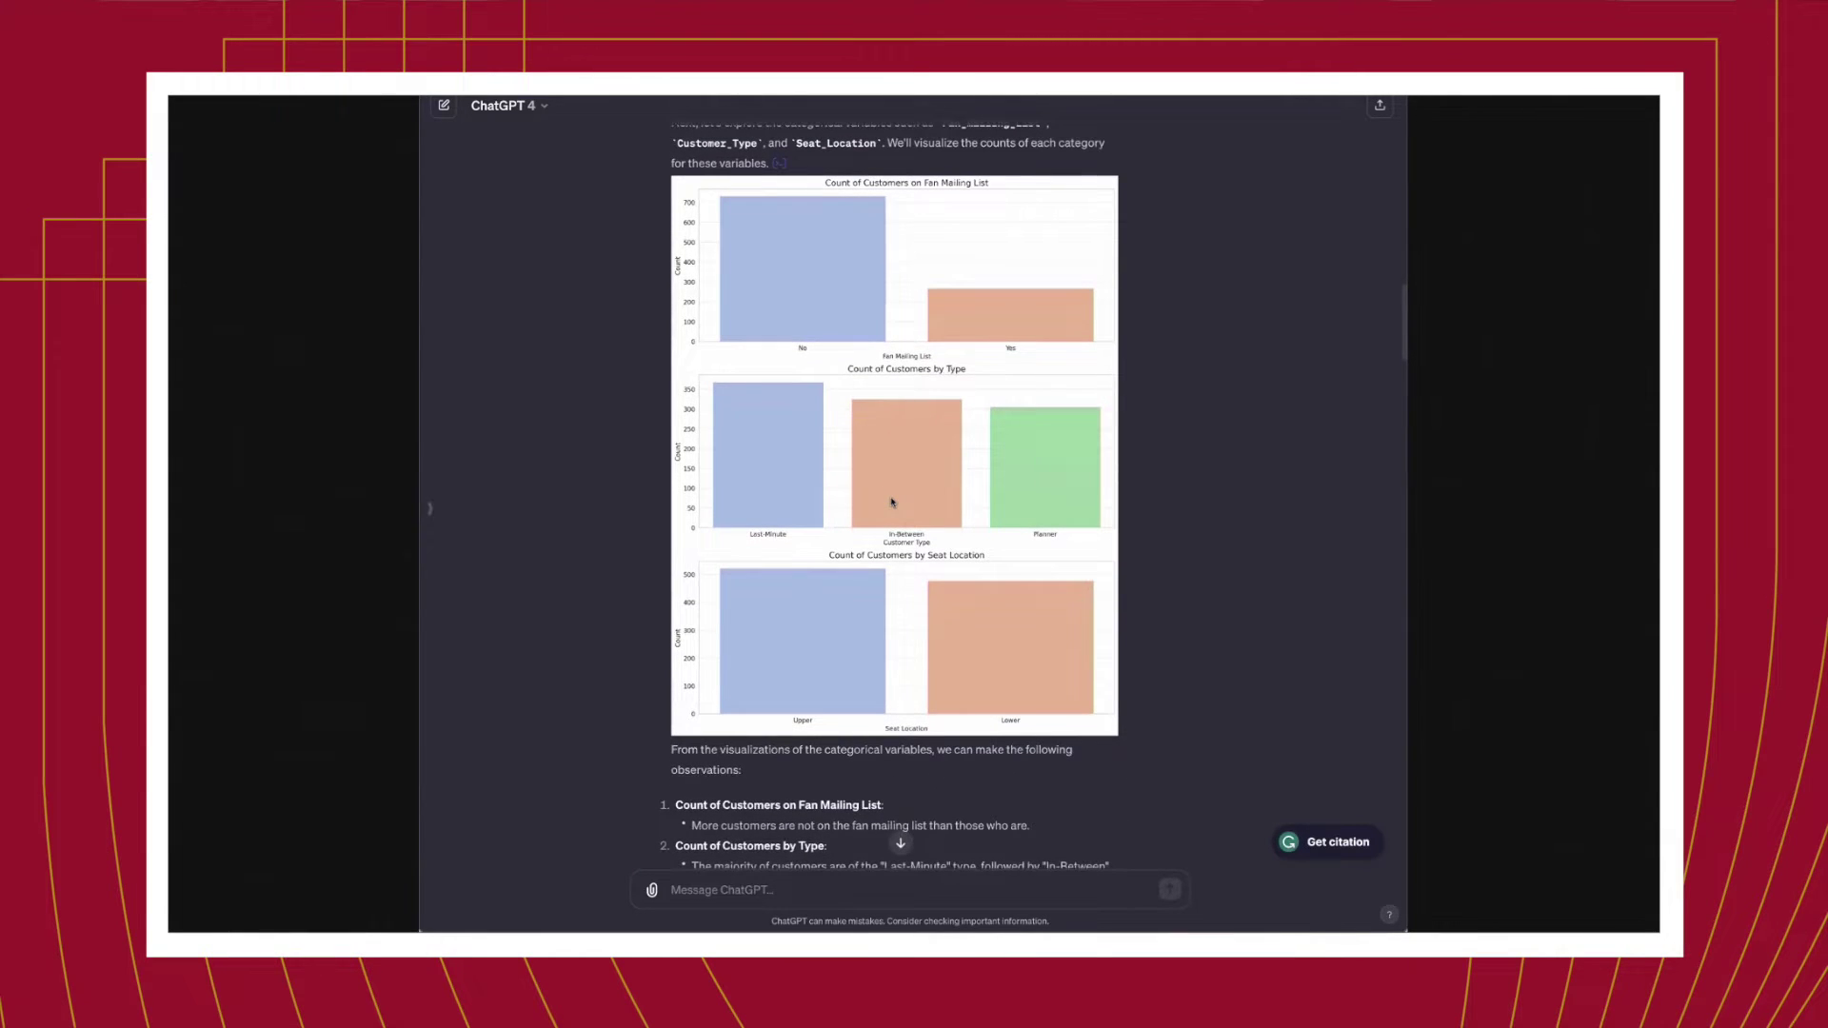
pyautogui.scroll(-1, 892, 502)
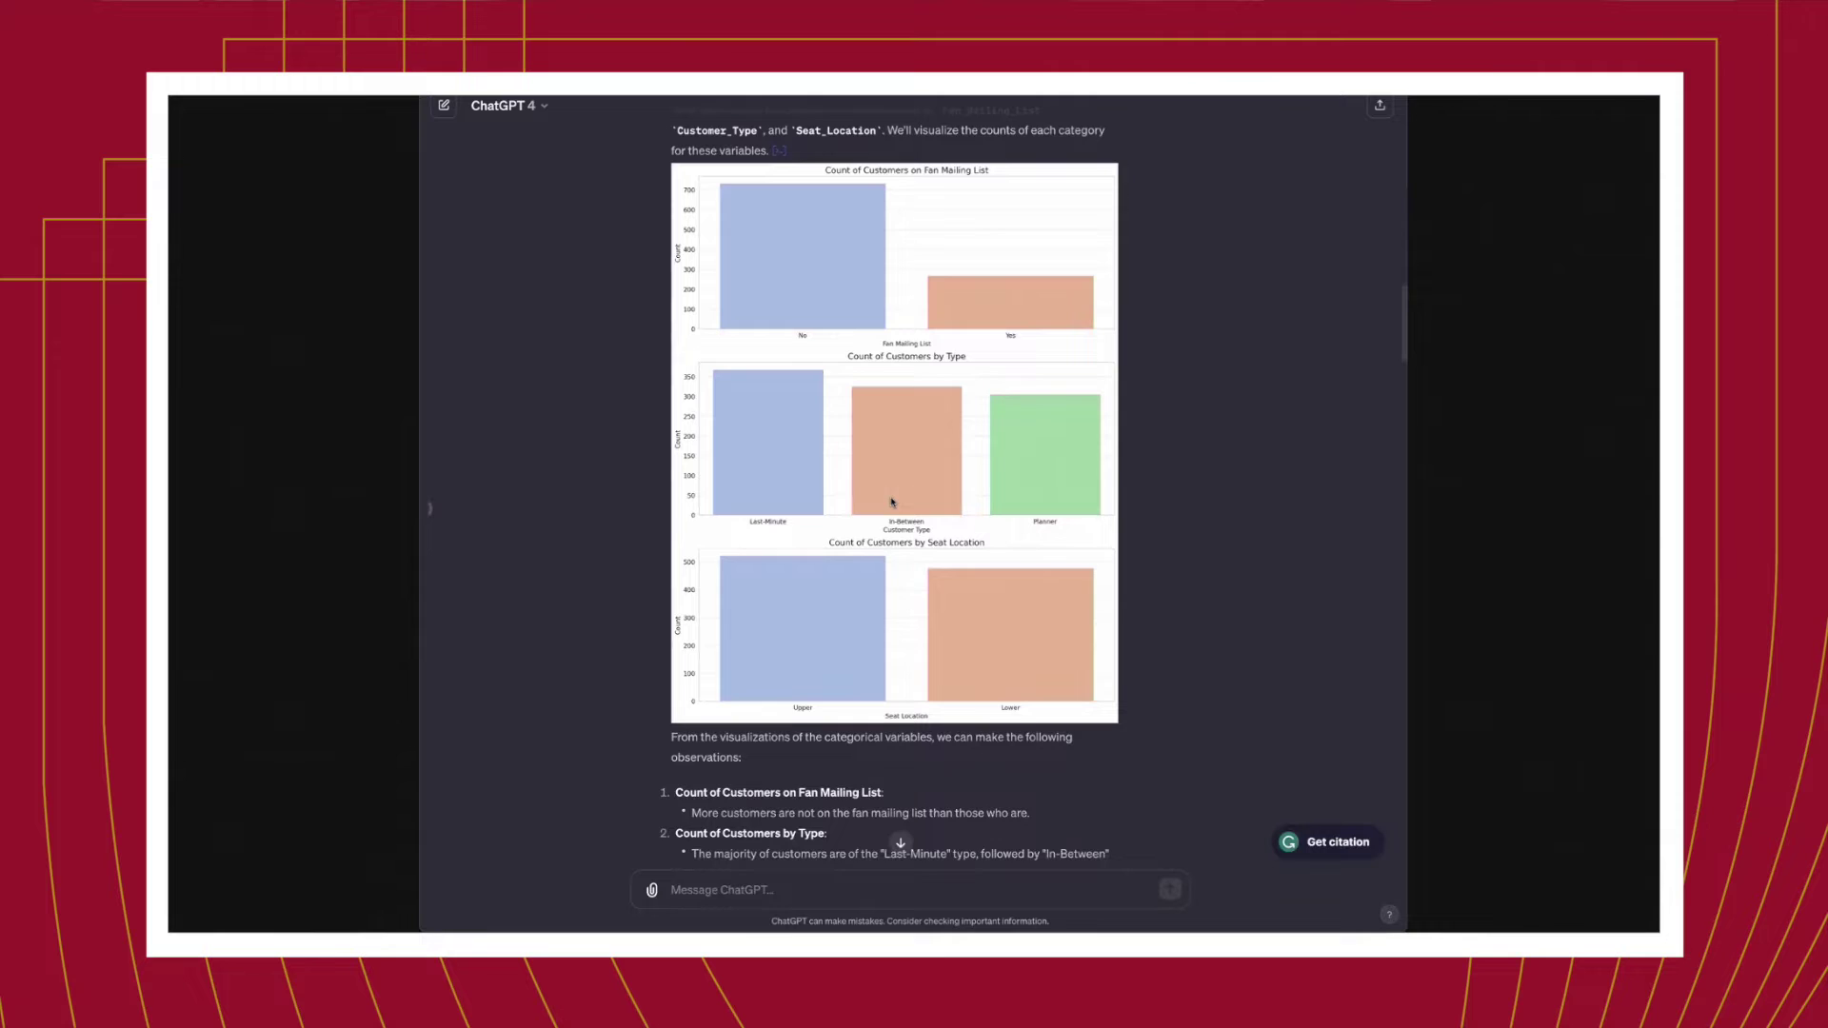
pyautogui.scroll(-1, 892, 502)
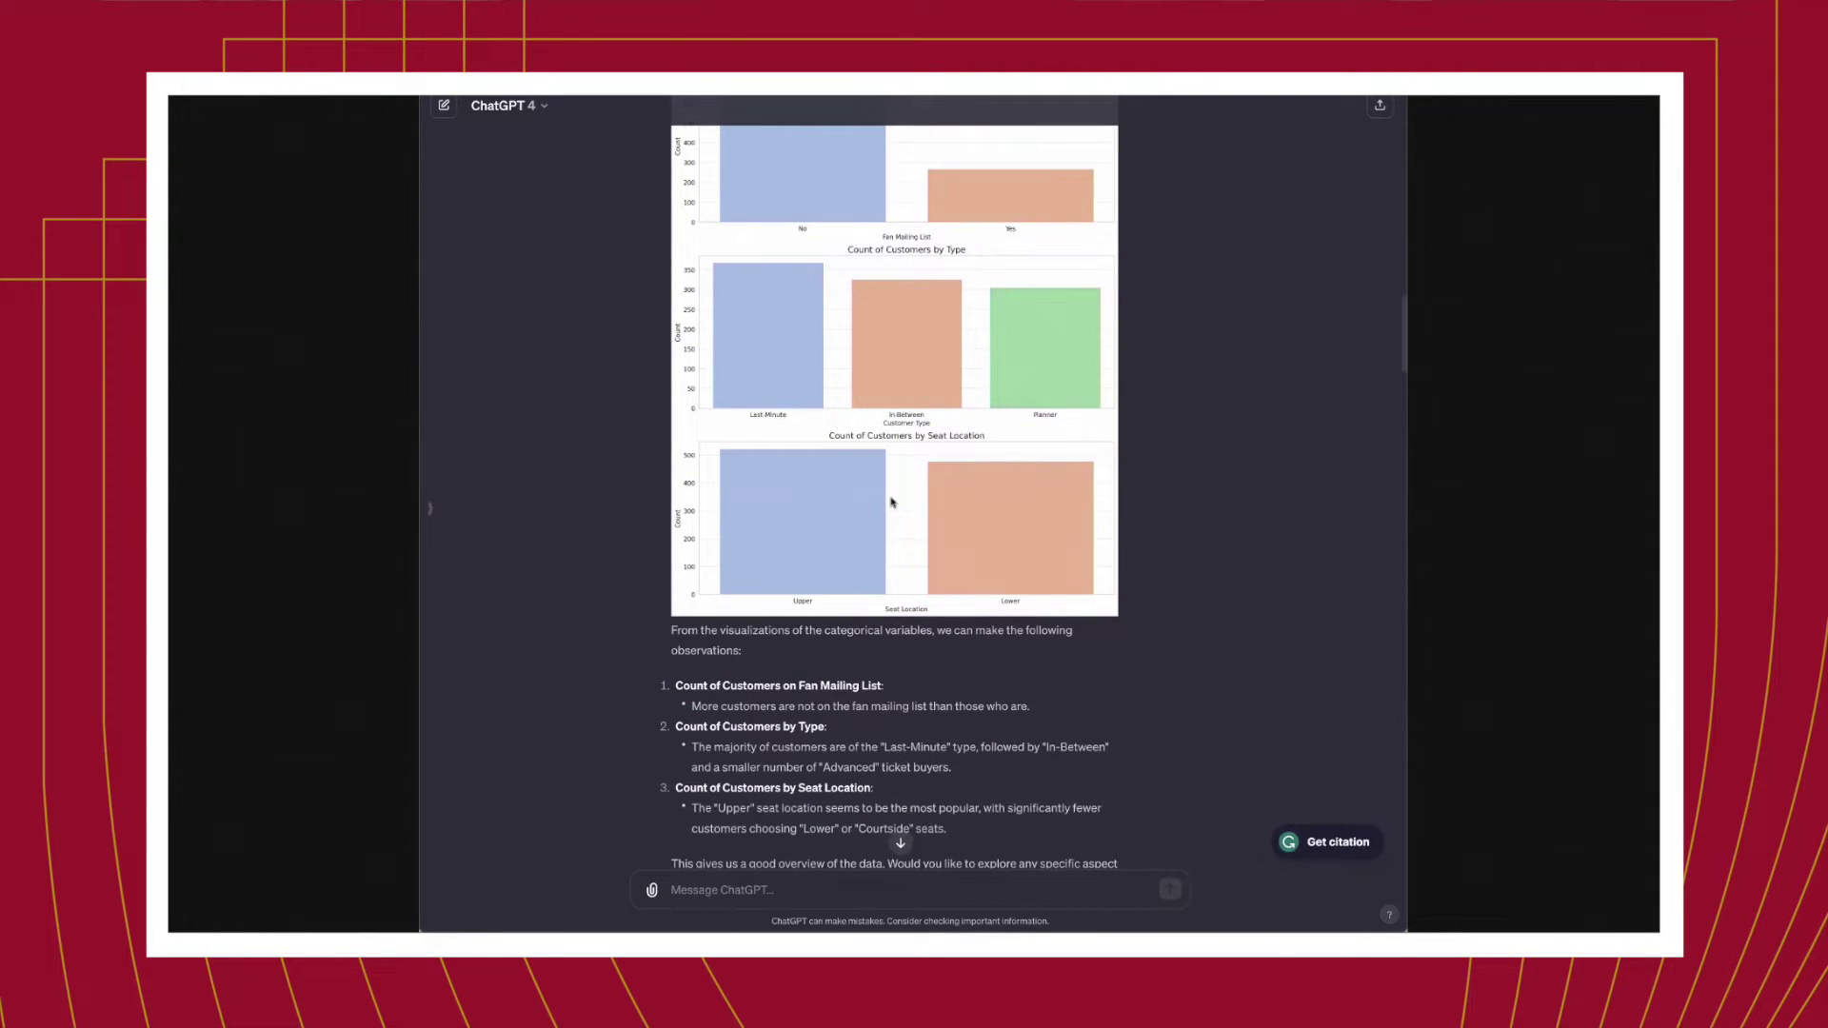
pyautogui.scroll(-4, 892, 502)
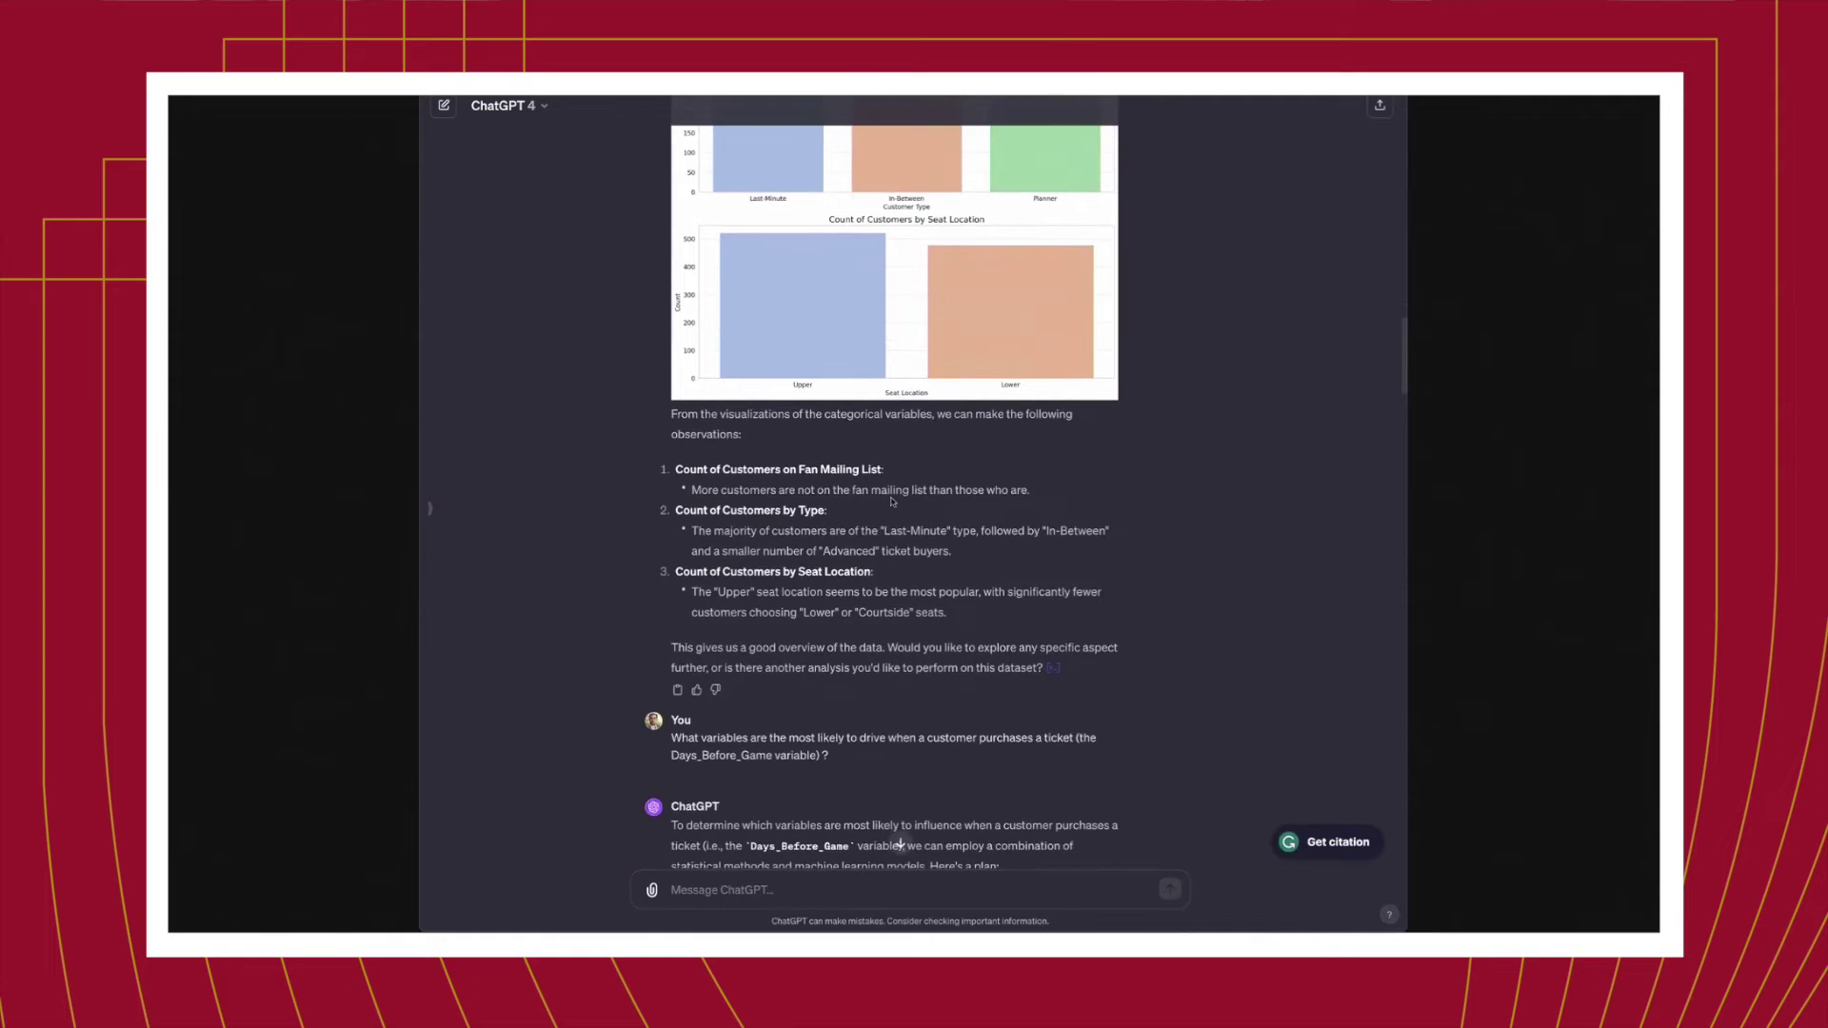
# Scroll past the Days_Before_Game correlations (Age 0.6946) and category boxplots to the linear-model request excluding customer type
pyautogui.scroll(-2, 892, 501)
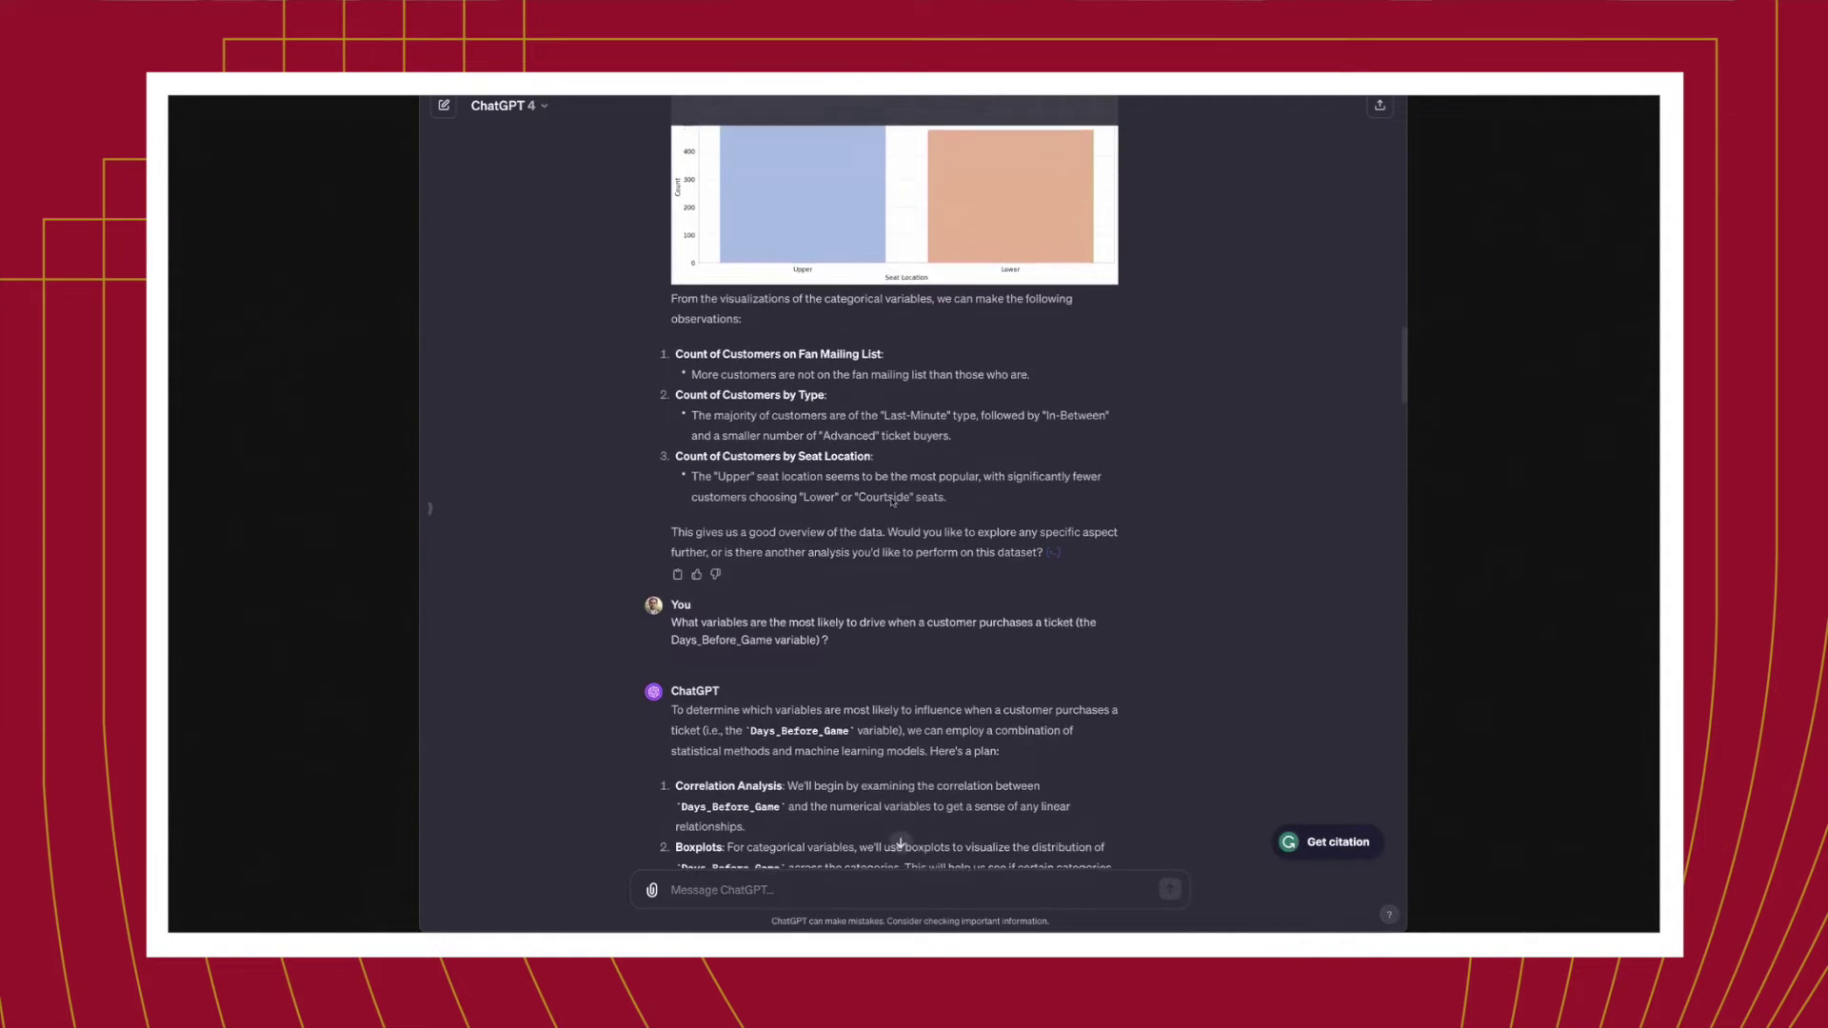
pyautogui.scroll(-3, 892, 502)
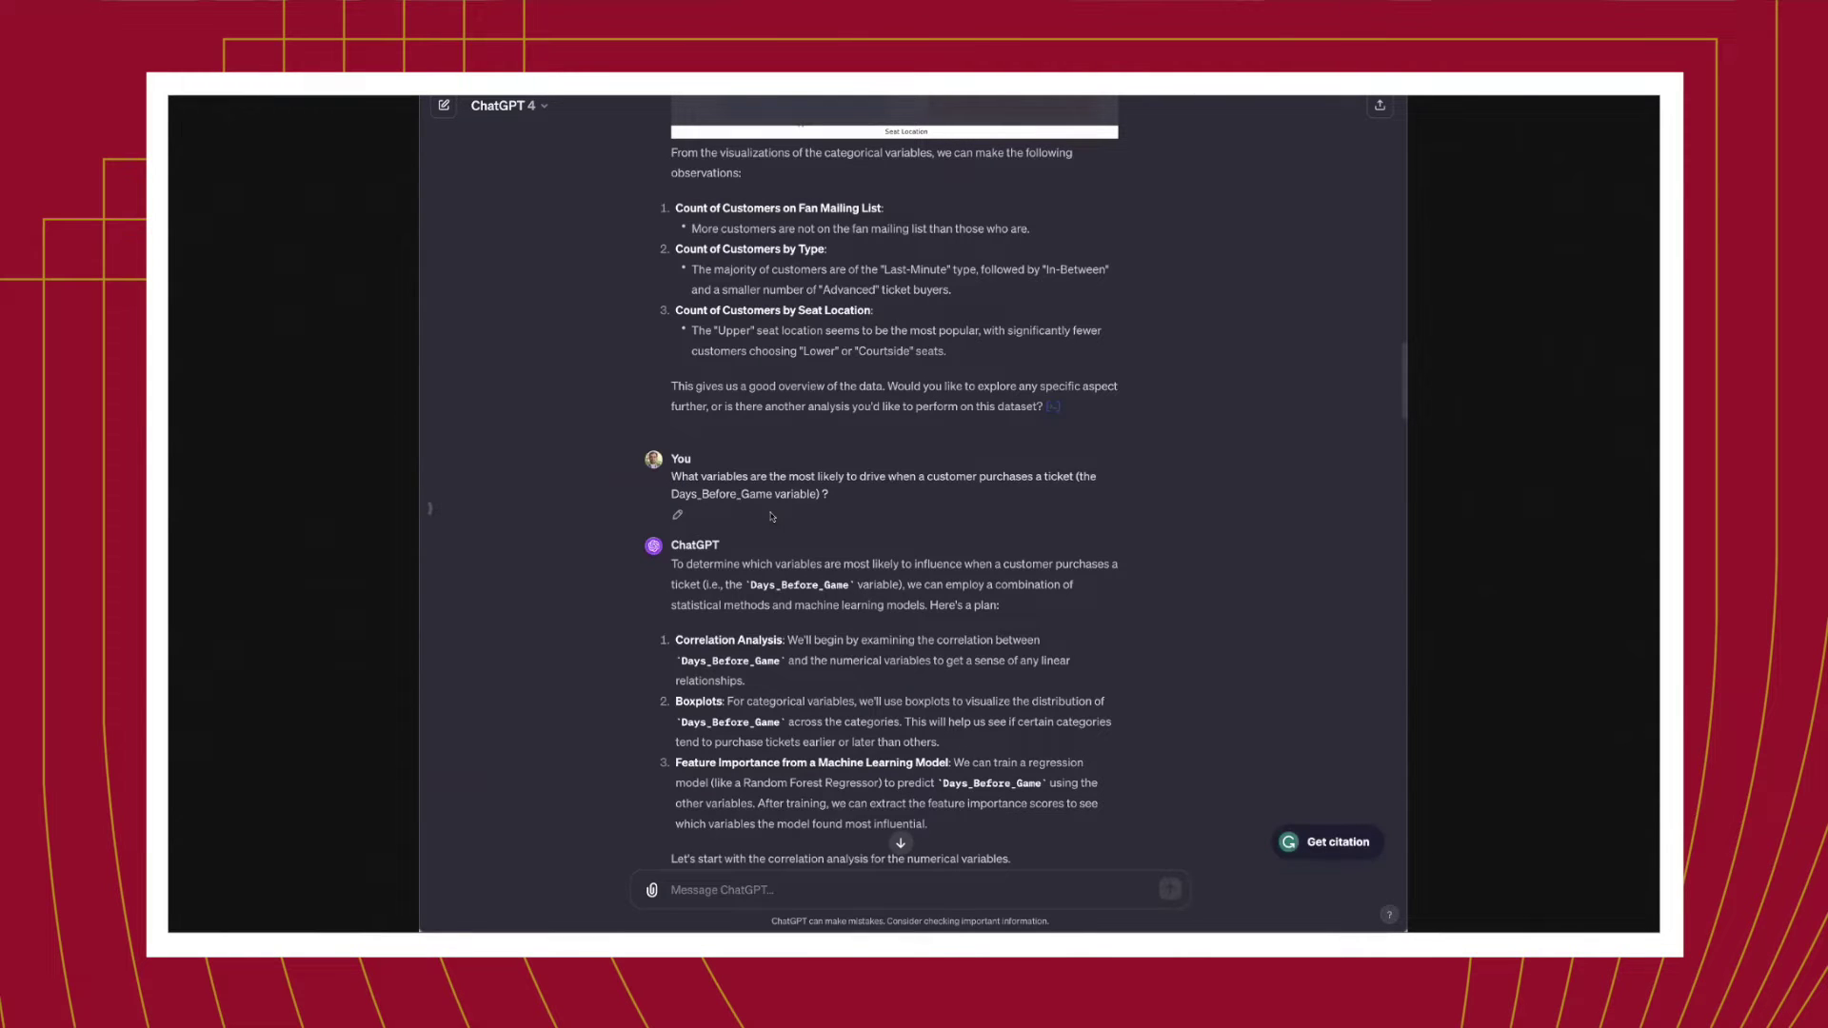
pyautogui.scroll(-1, 773, 517)
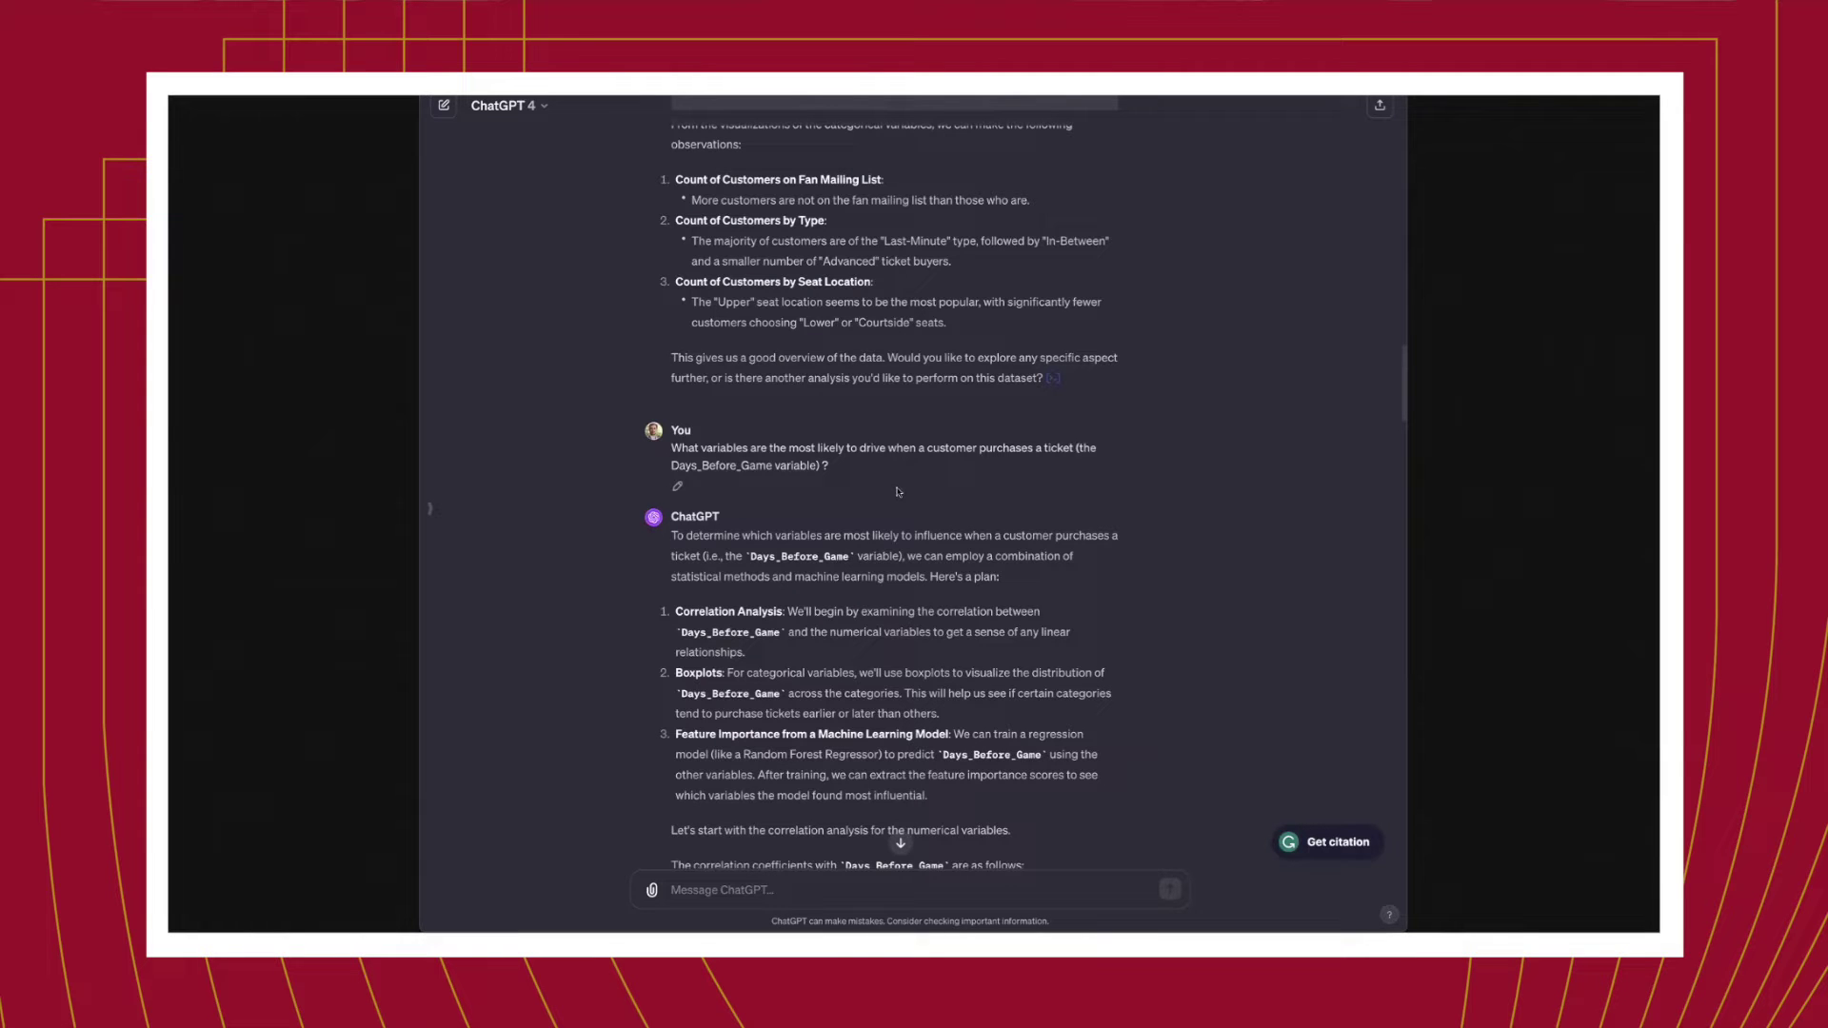
pyautogui.scroll(-3, 897, 492)
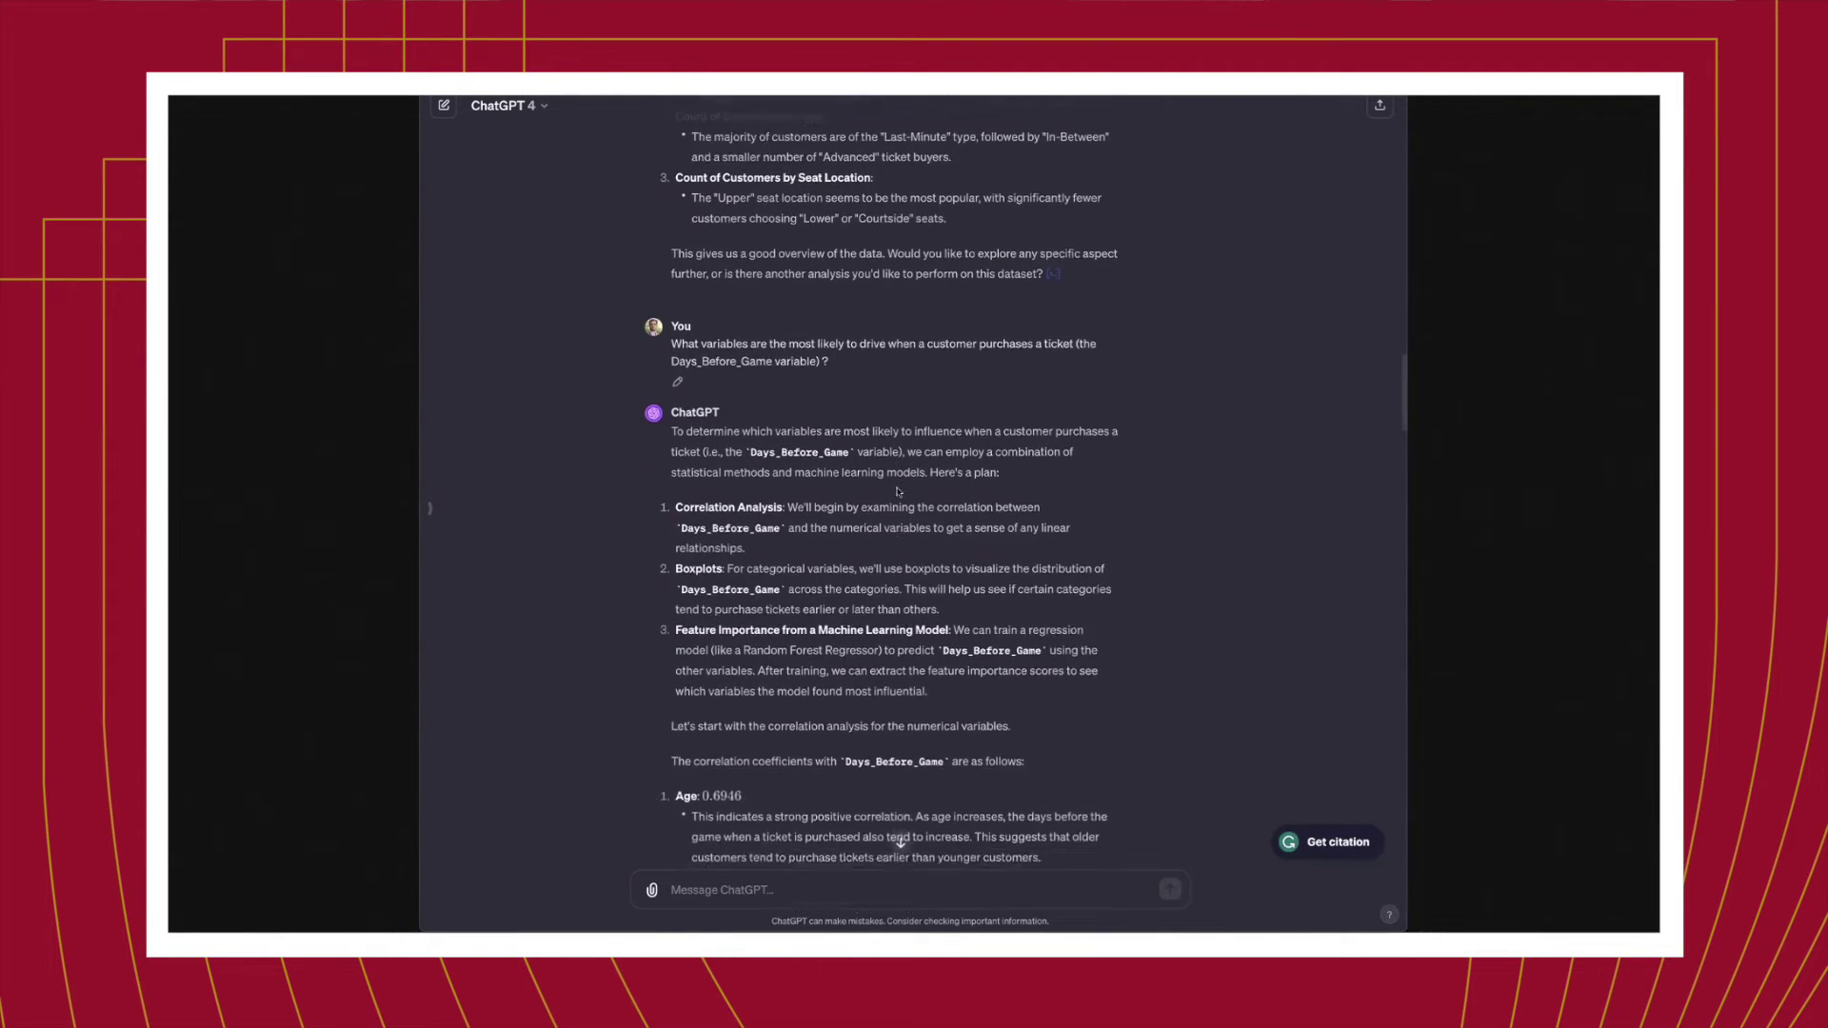
pyautogui.scroll(-2, 897, 492)
pyautogui.scroll(-4, 786, 473)
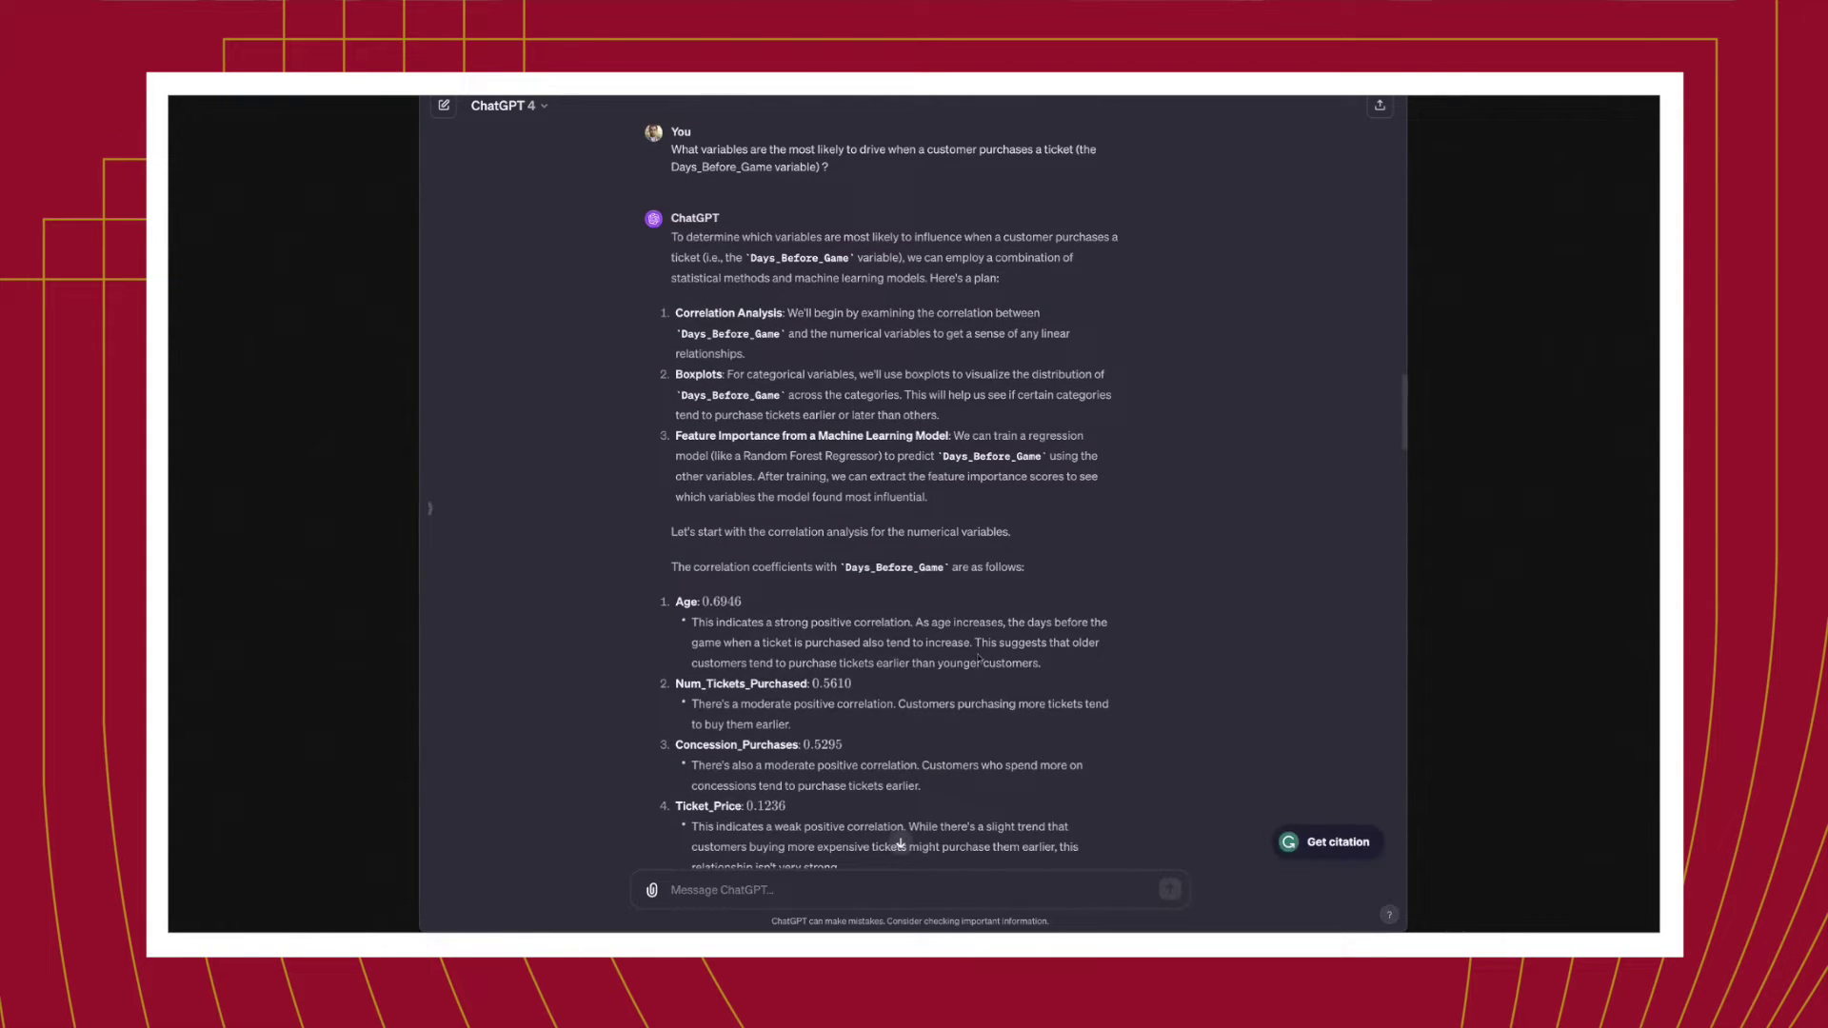
pyautogui.scroll(-12, 978, 658)
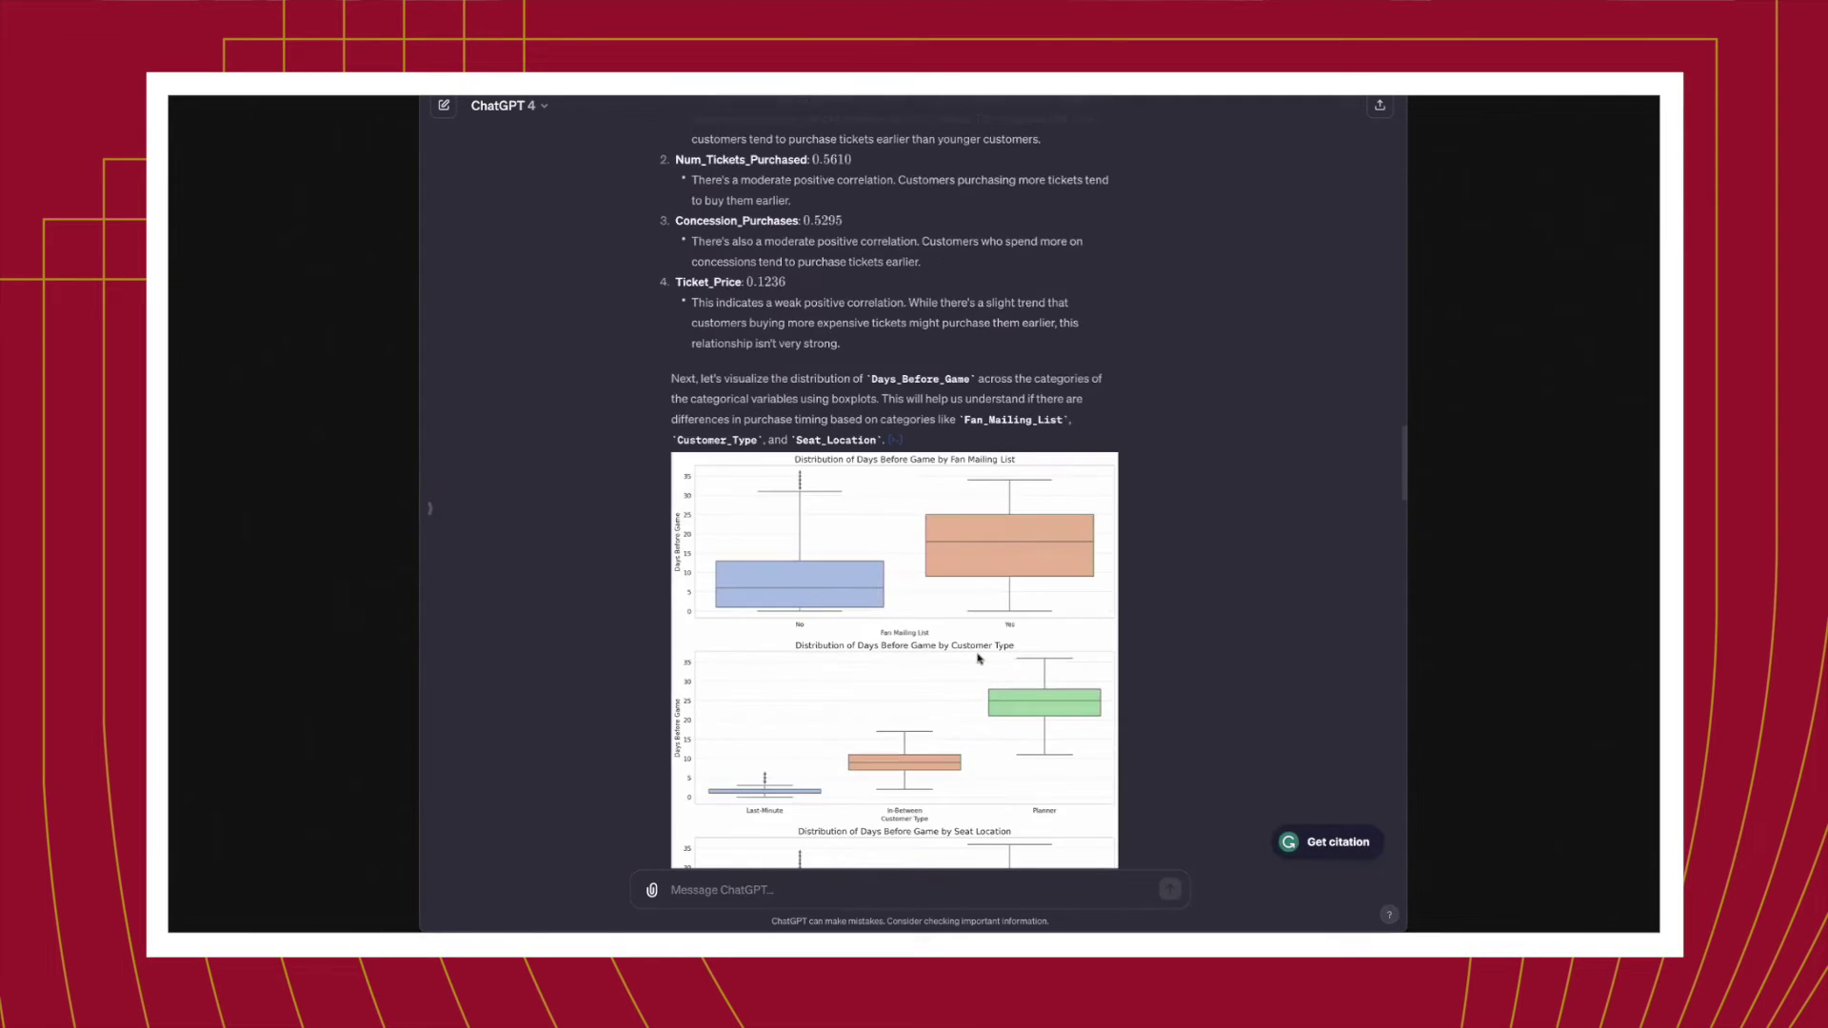
pyautogui.scroll(-6, 978, 658)
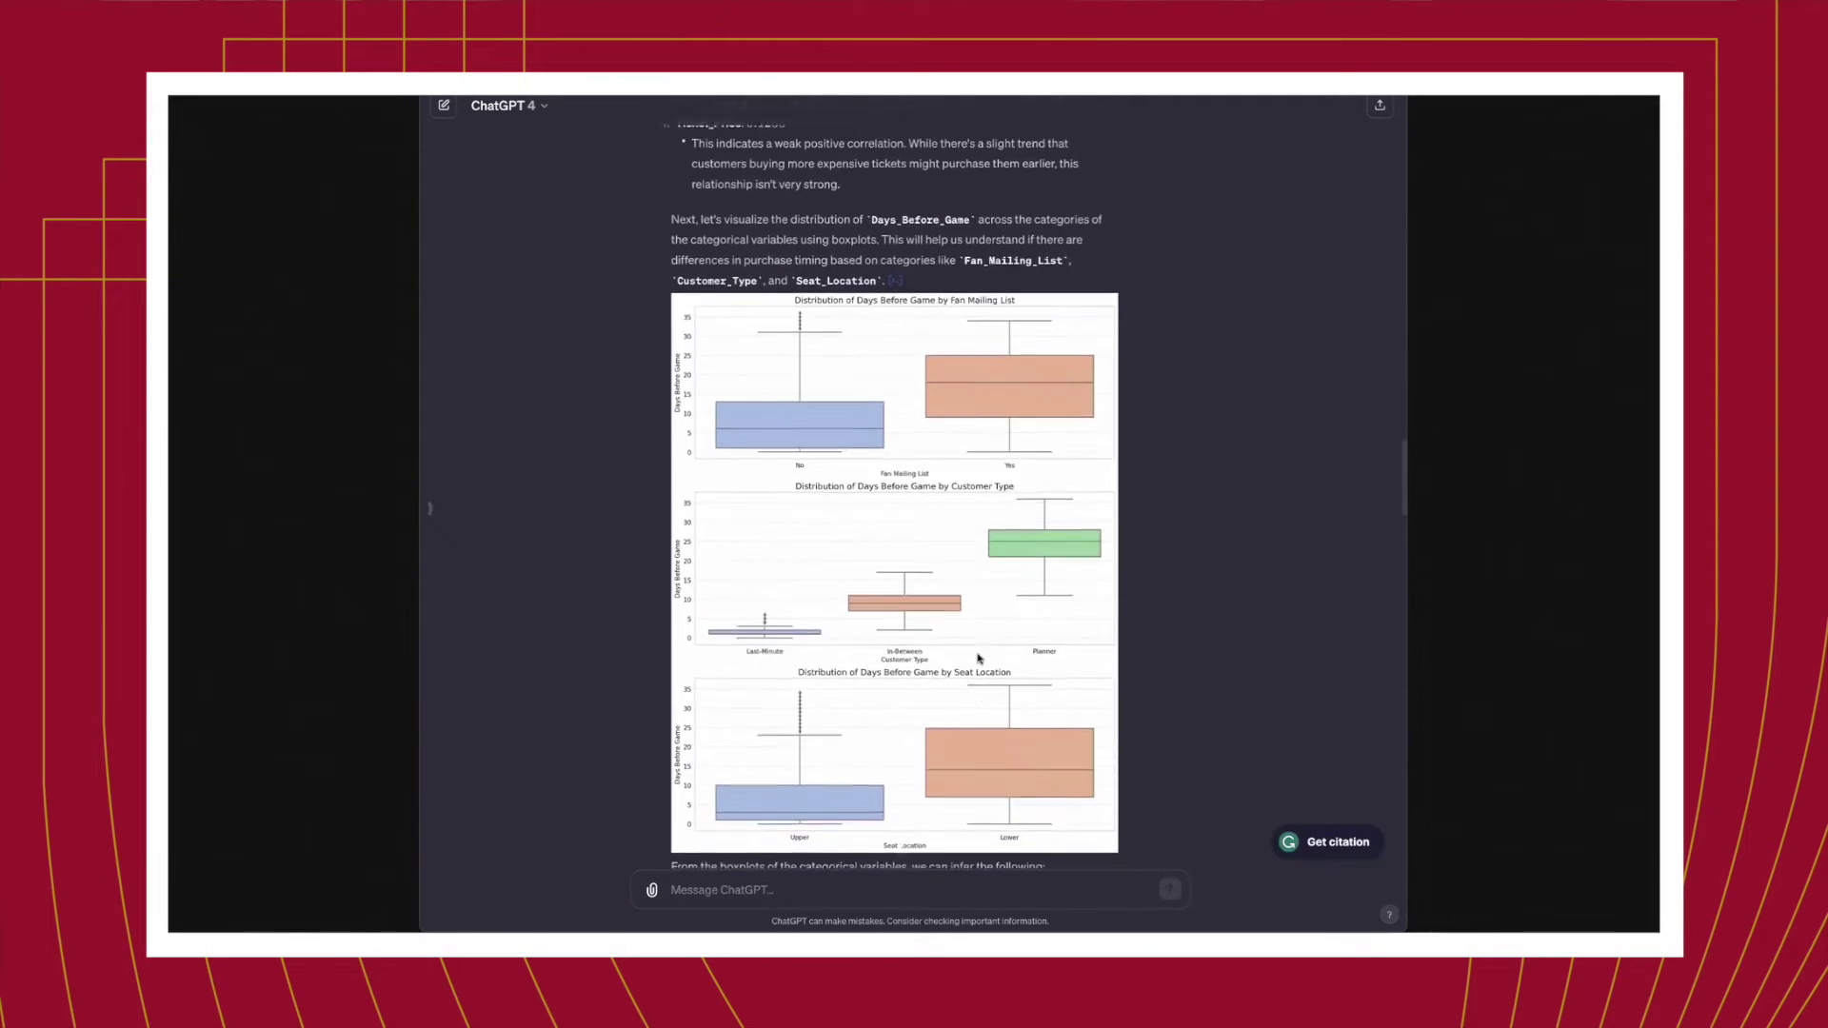
pyautogui.scroll(-13, 978, 658)
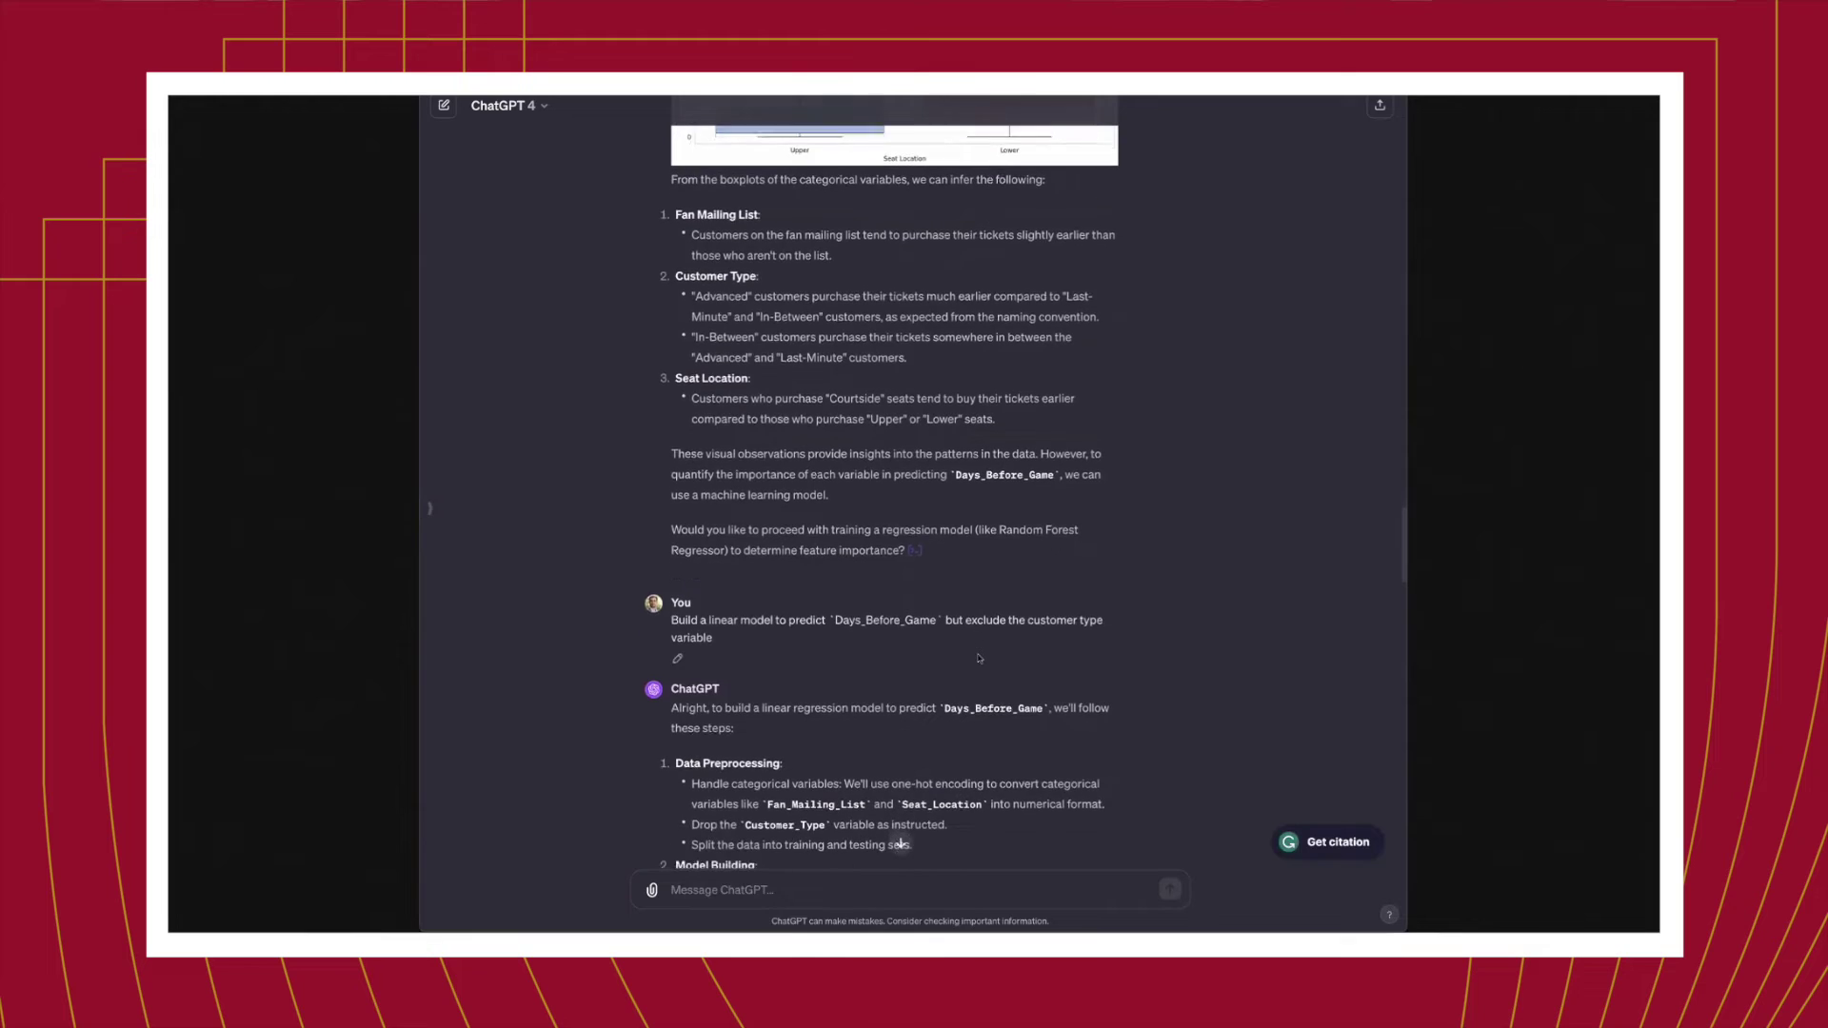
# Scroll past the regression results (MAE 4.41 days, R-squared 0.6149) and decision-tree replies to the R script
pyautogui.scroll(-4, 978, 658)
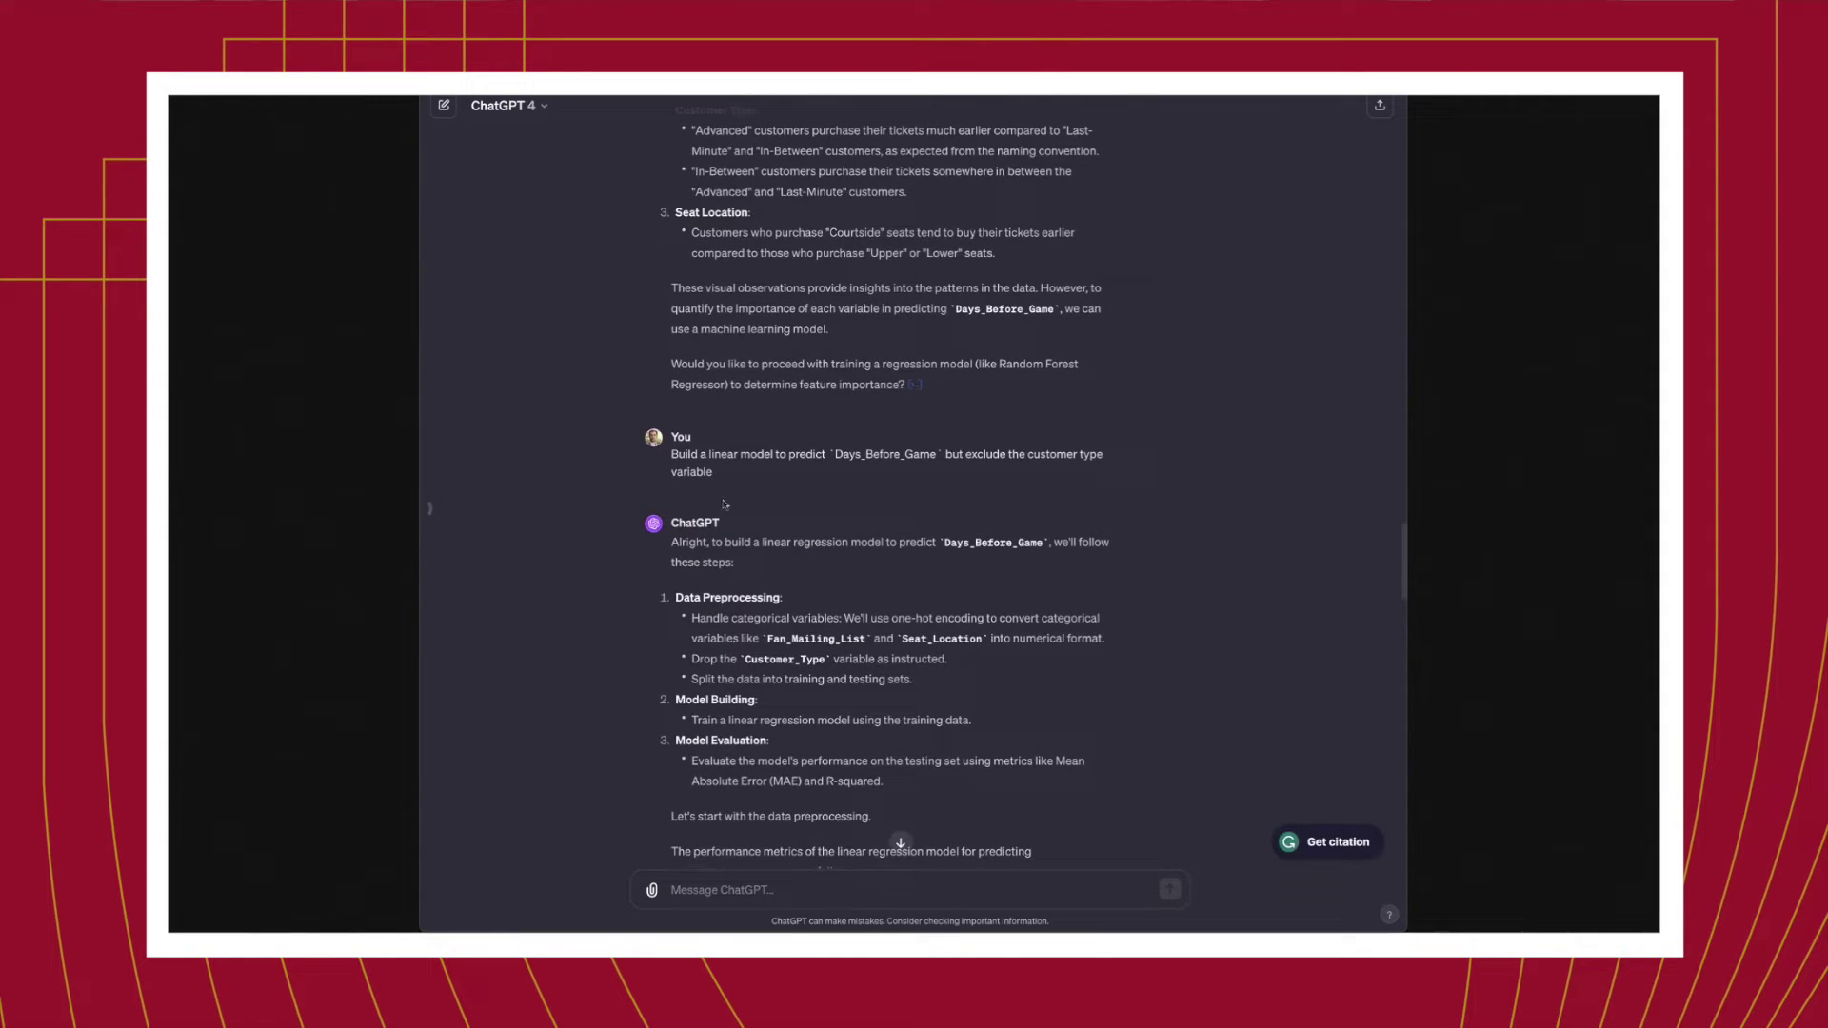
pyautogui.scroll(-7, 1095, 466)
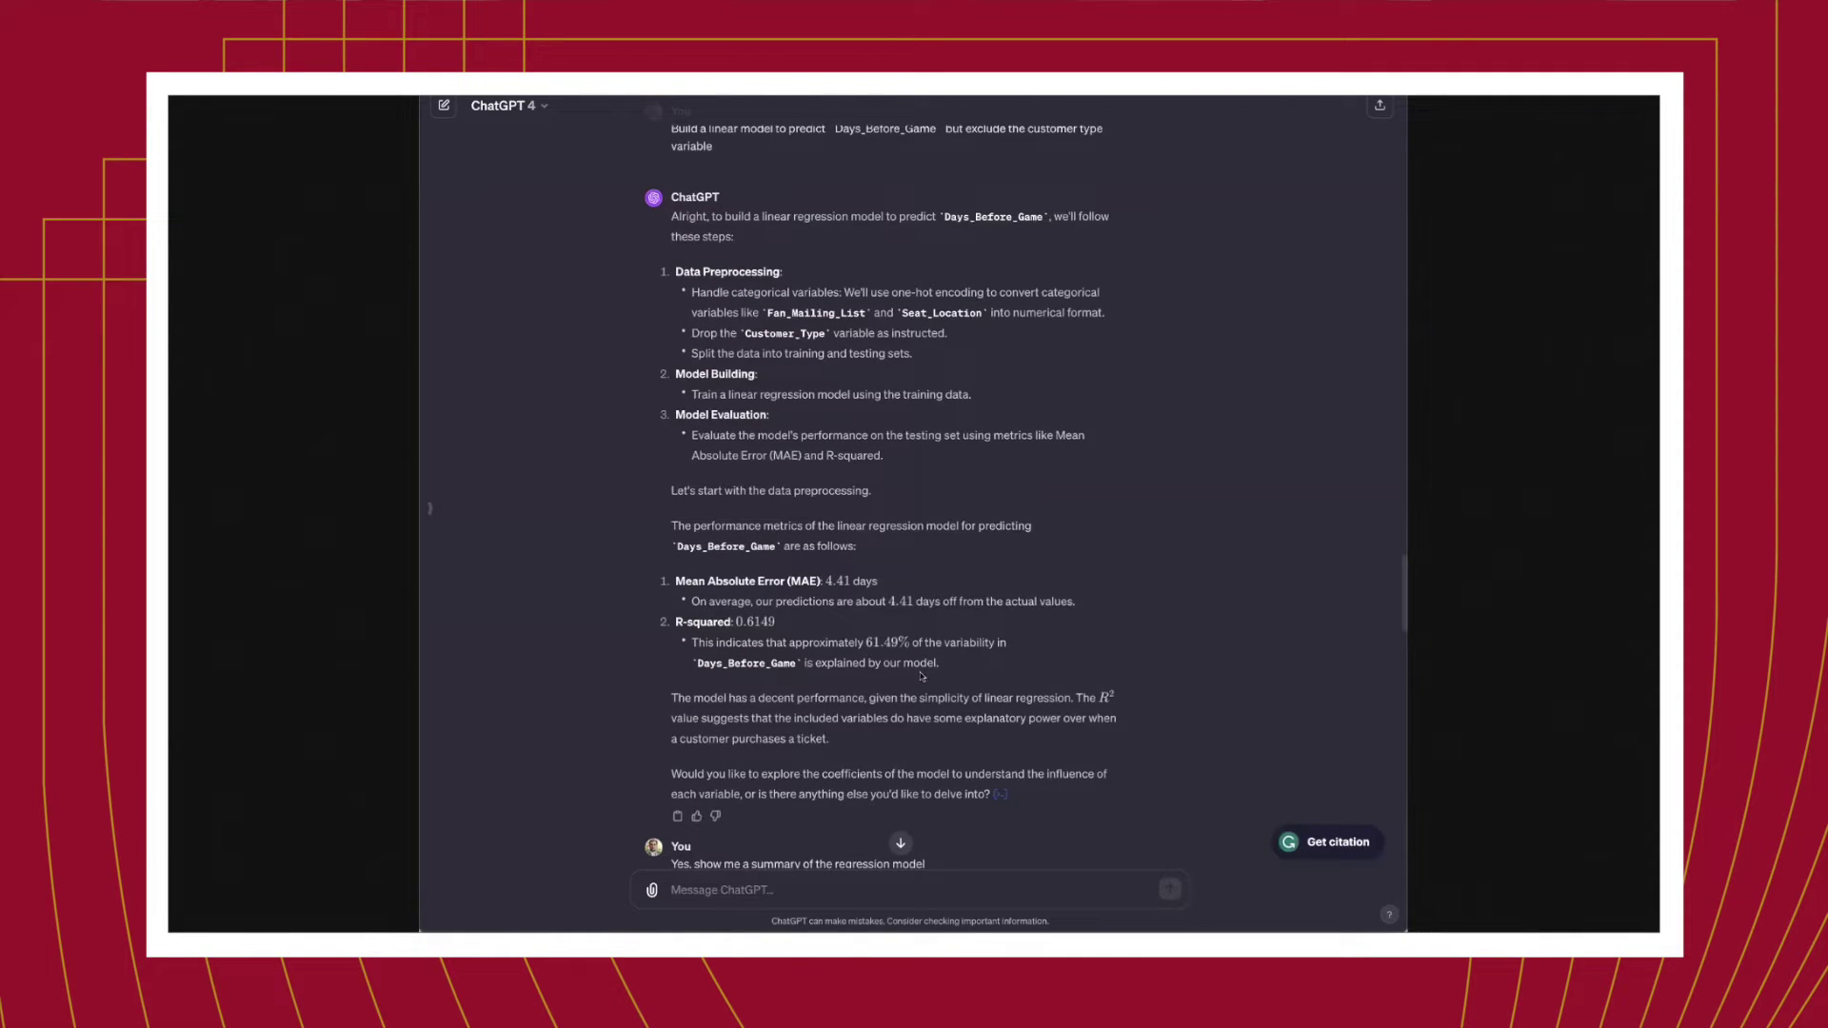
pyautogui.scroll(-3, 919, 694)
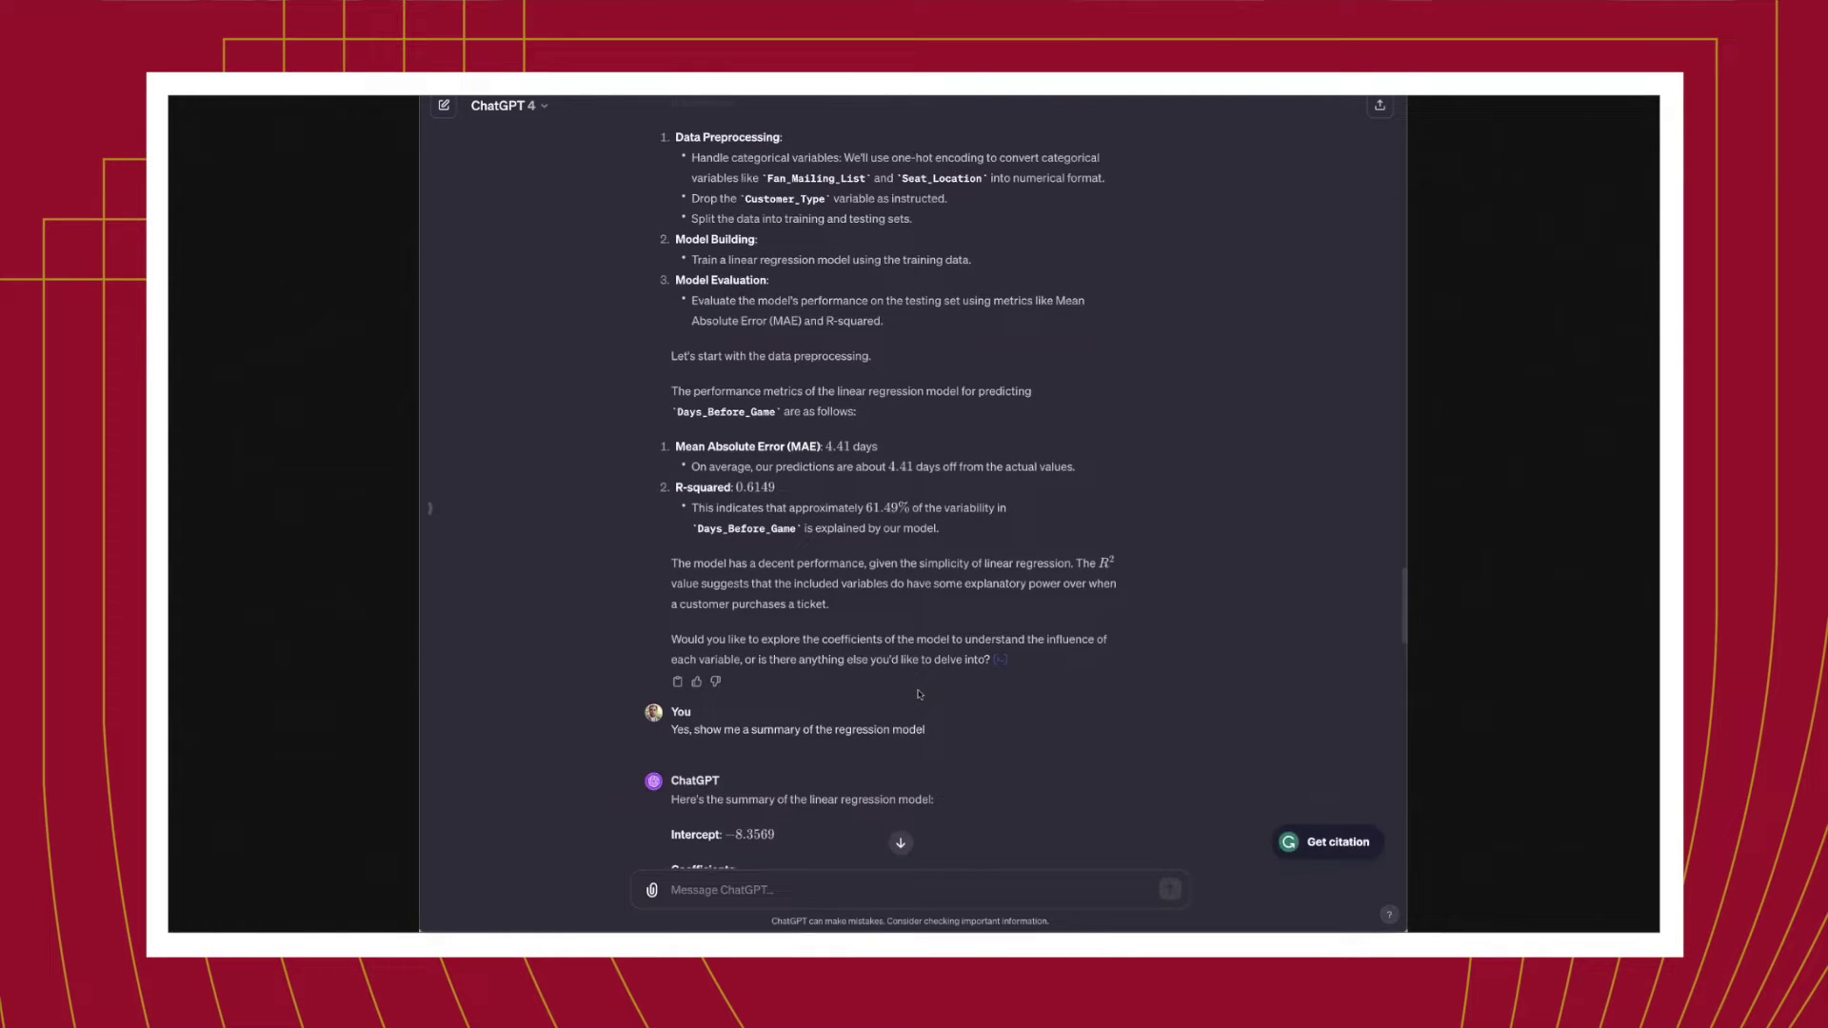
pyautogui.scroll(-6, 919, 694)
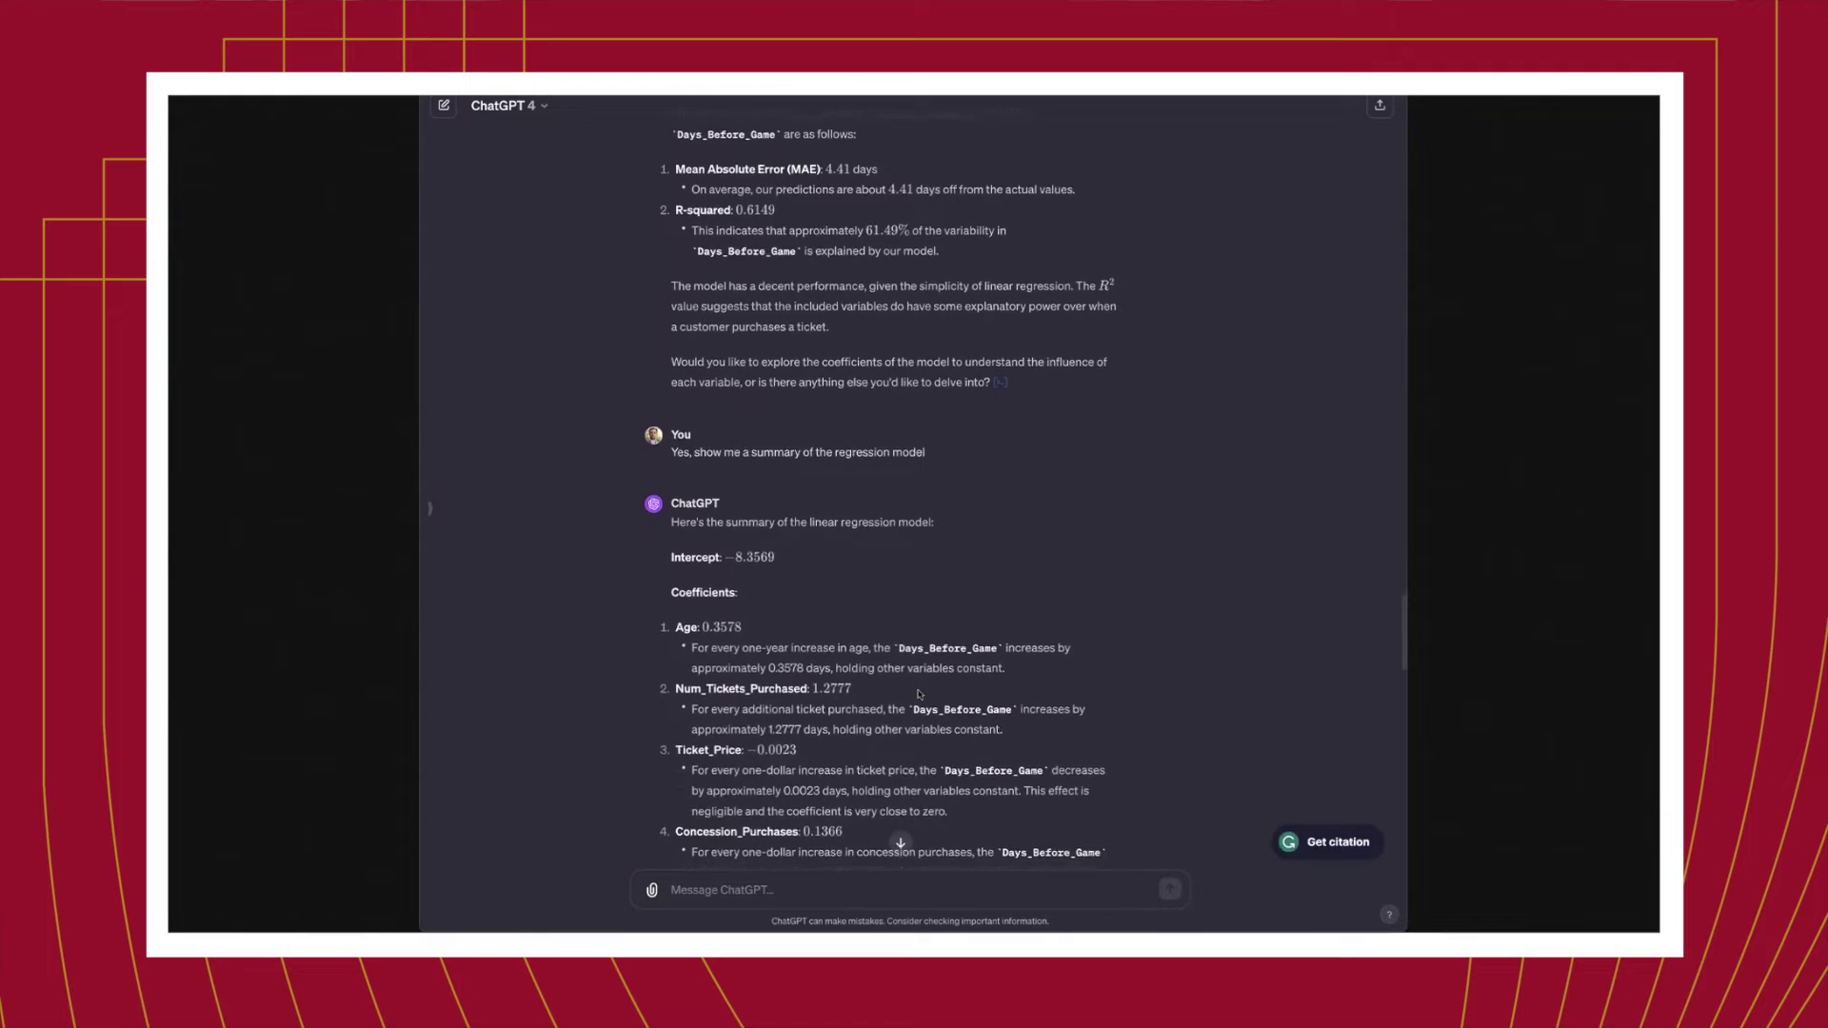
pyautogui.scroll(-15, 917, 694)
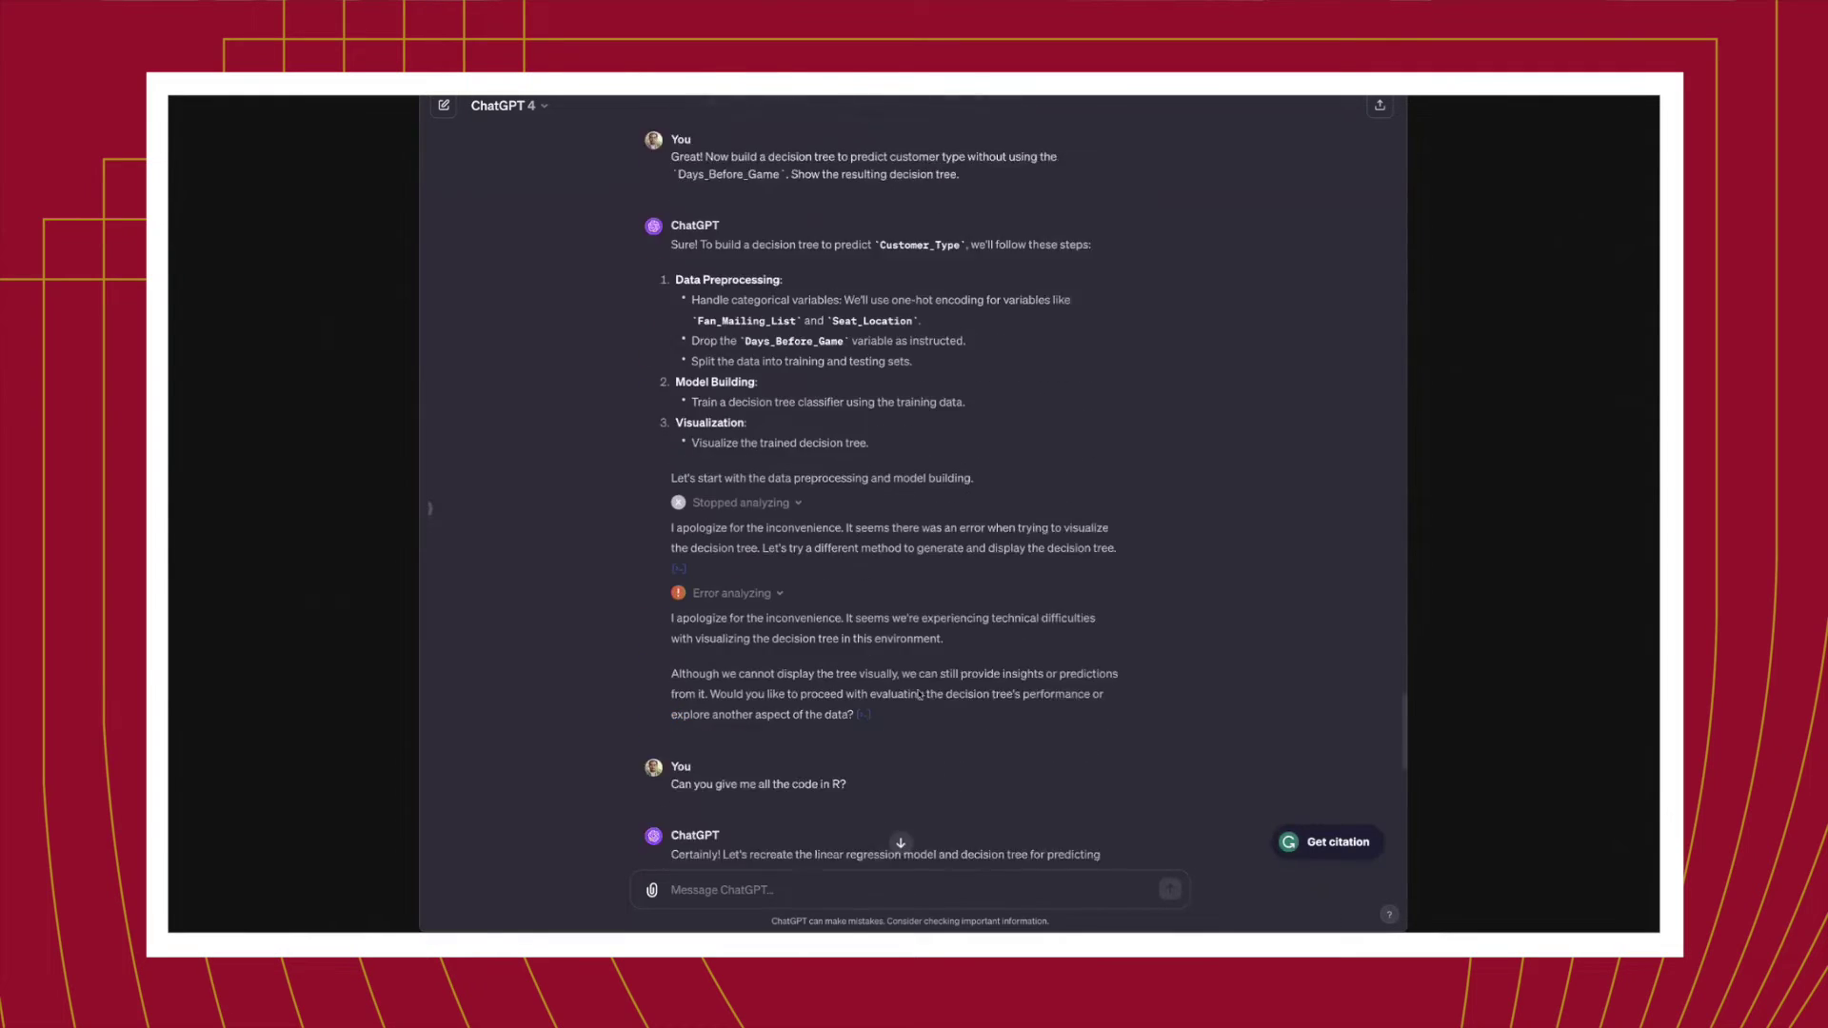
pyautogui.scroll(-10, 919, 694)
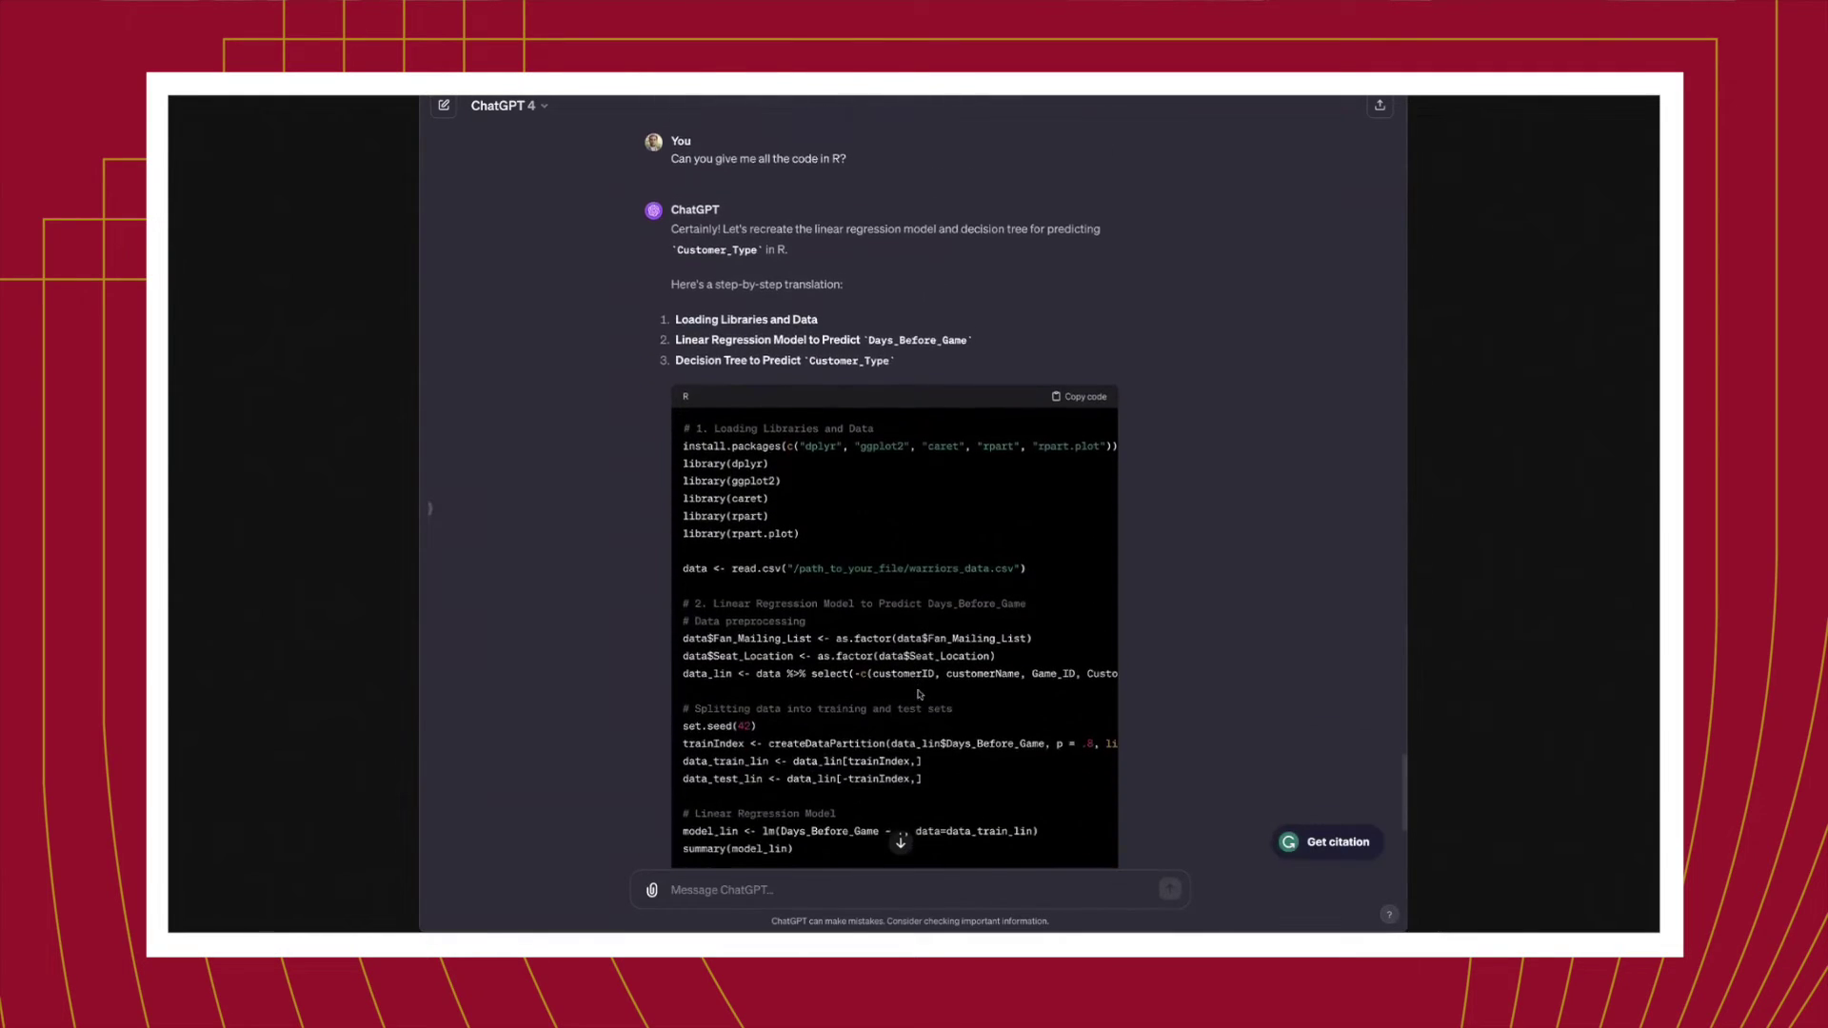
pyautogui.scroll(-3, 919, 694)
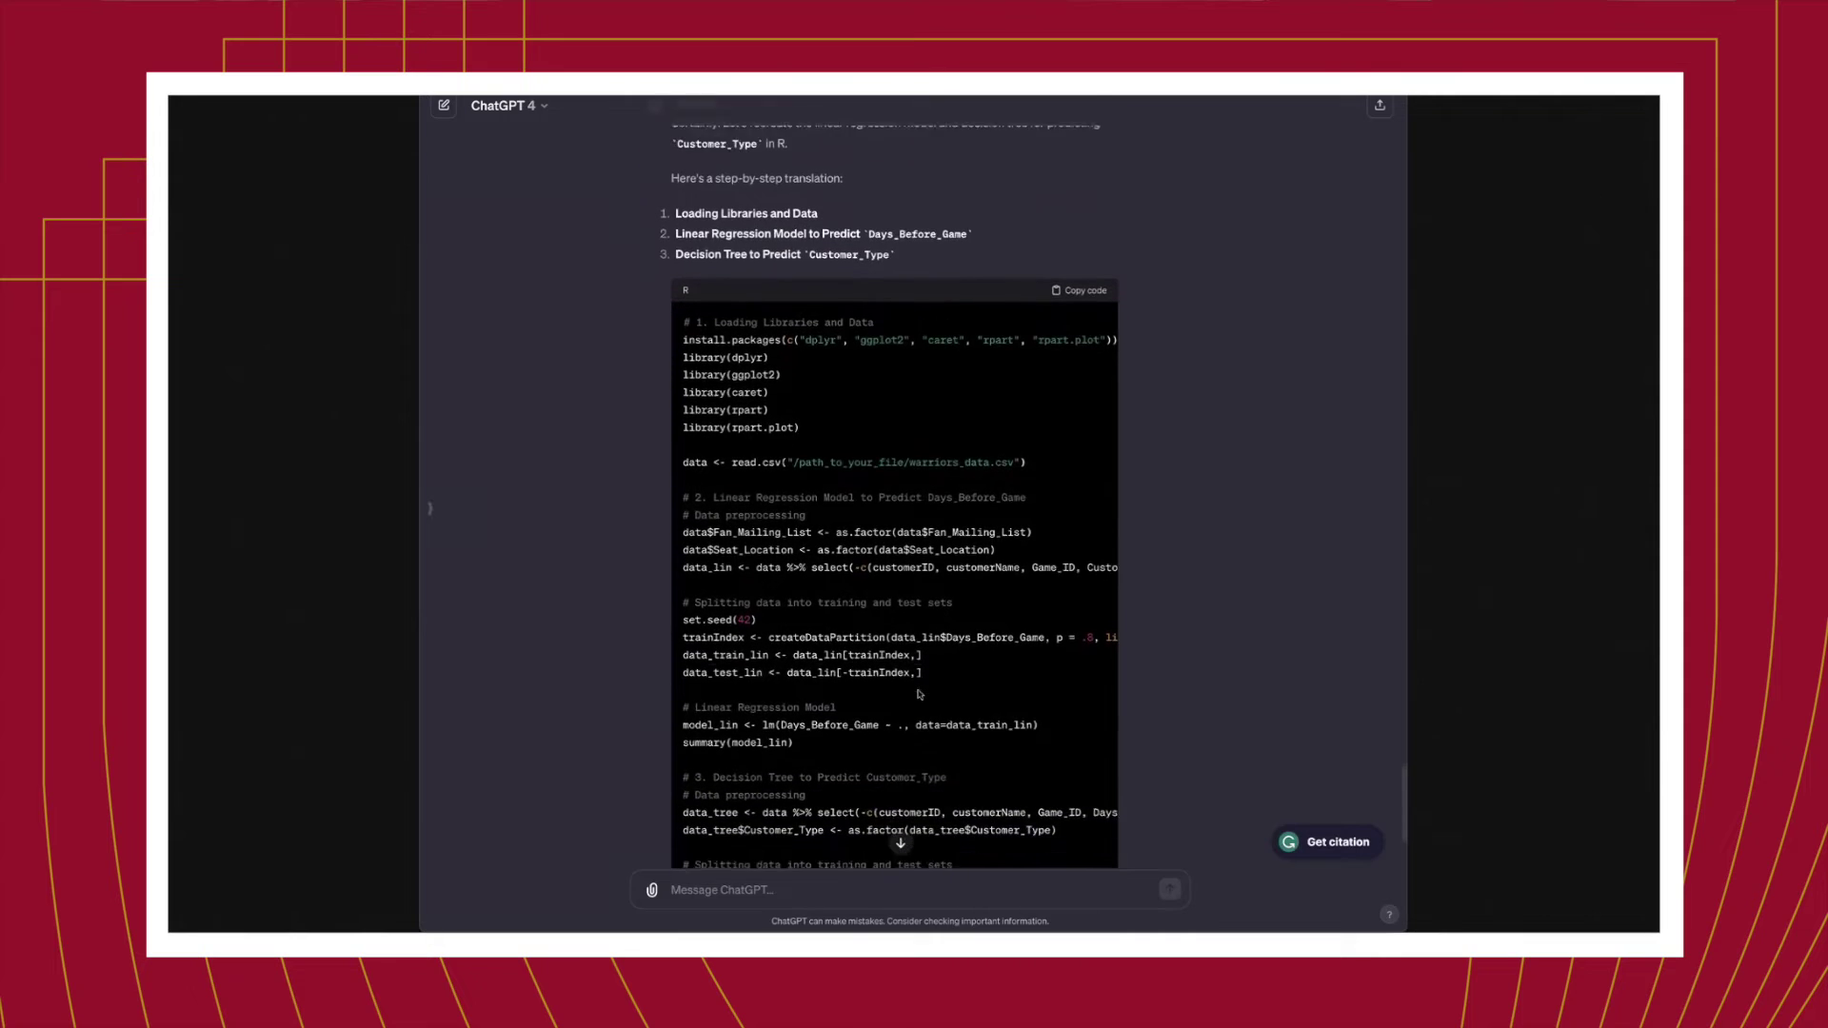
pyautogui.scroll(-4, 771, 688)
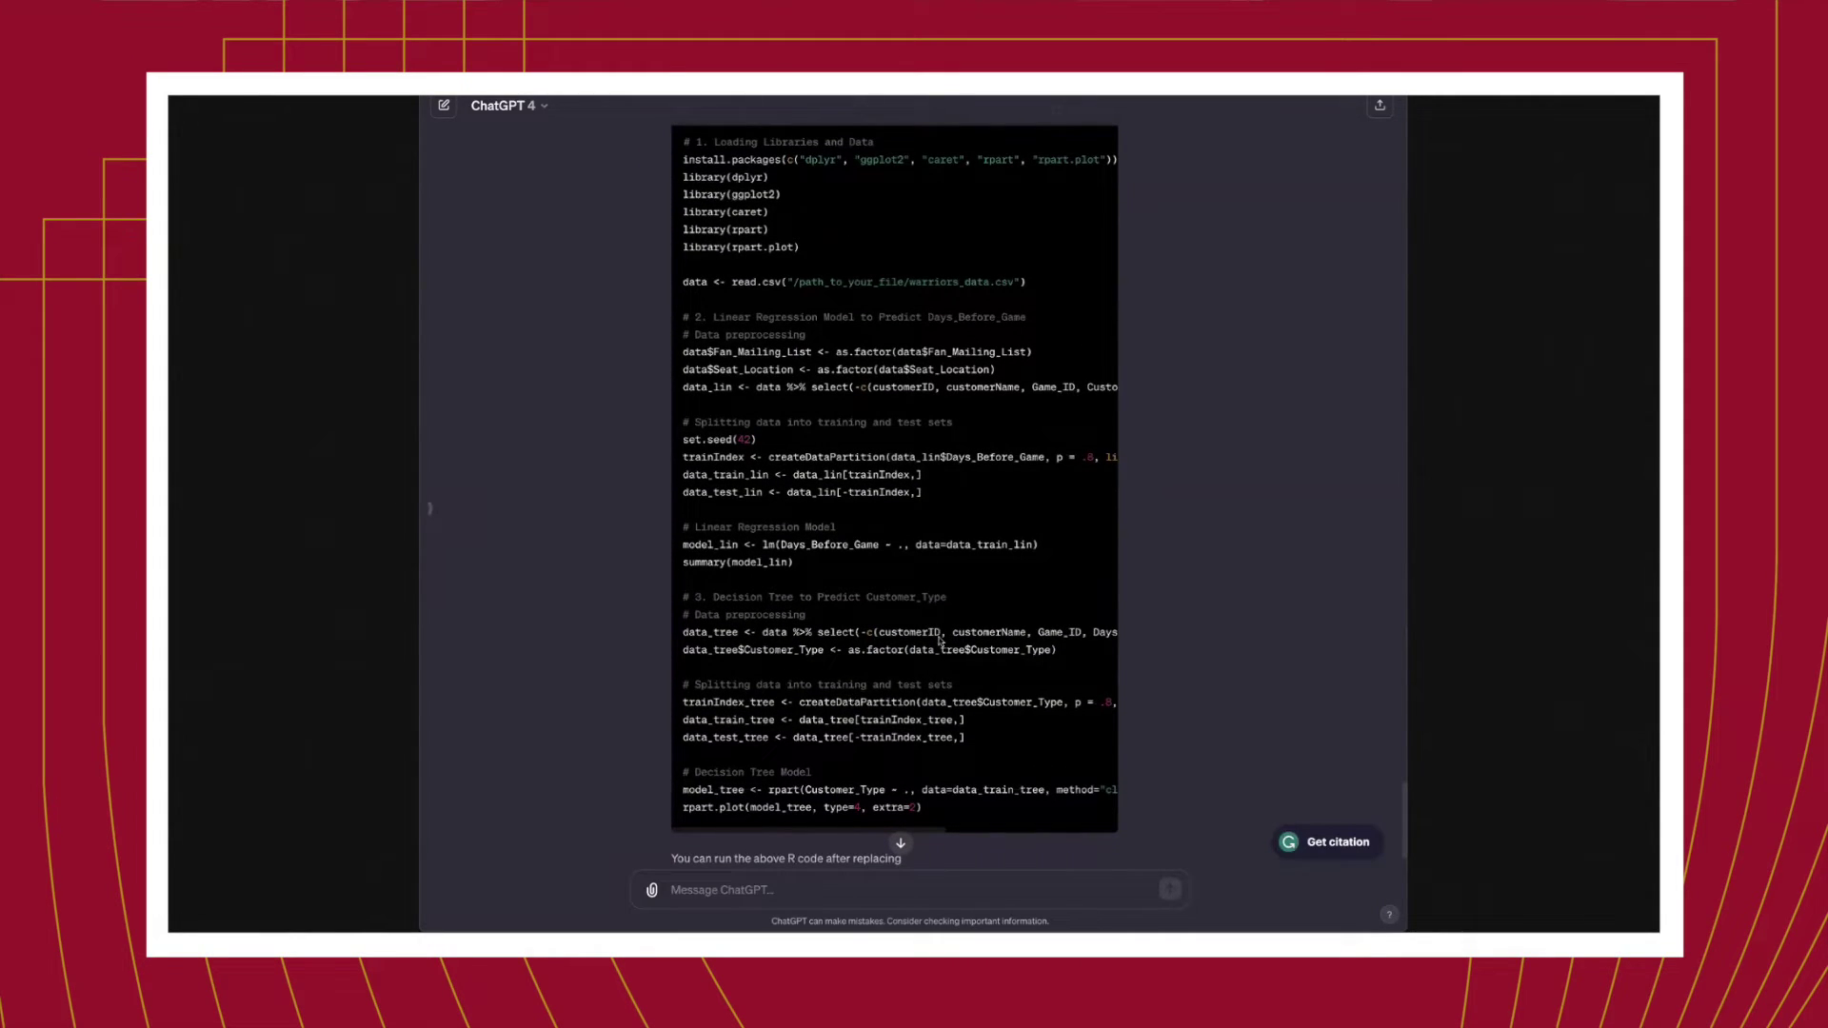
pyautogui.scroll(-1, 940, 643)
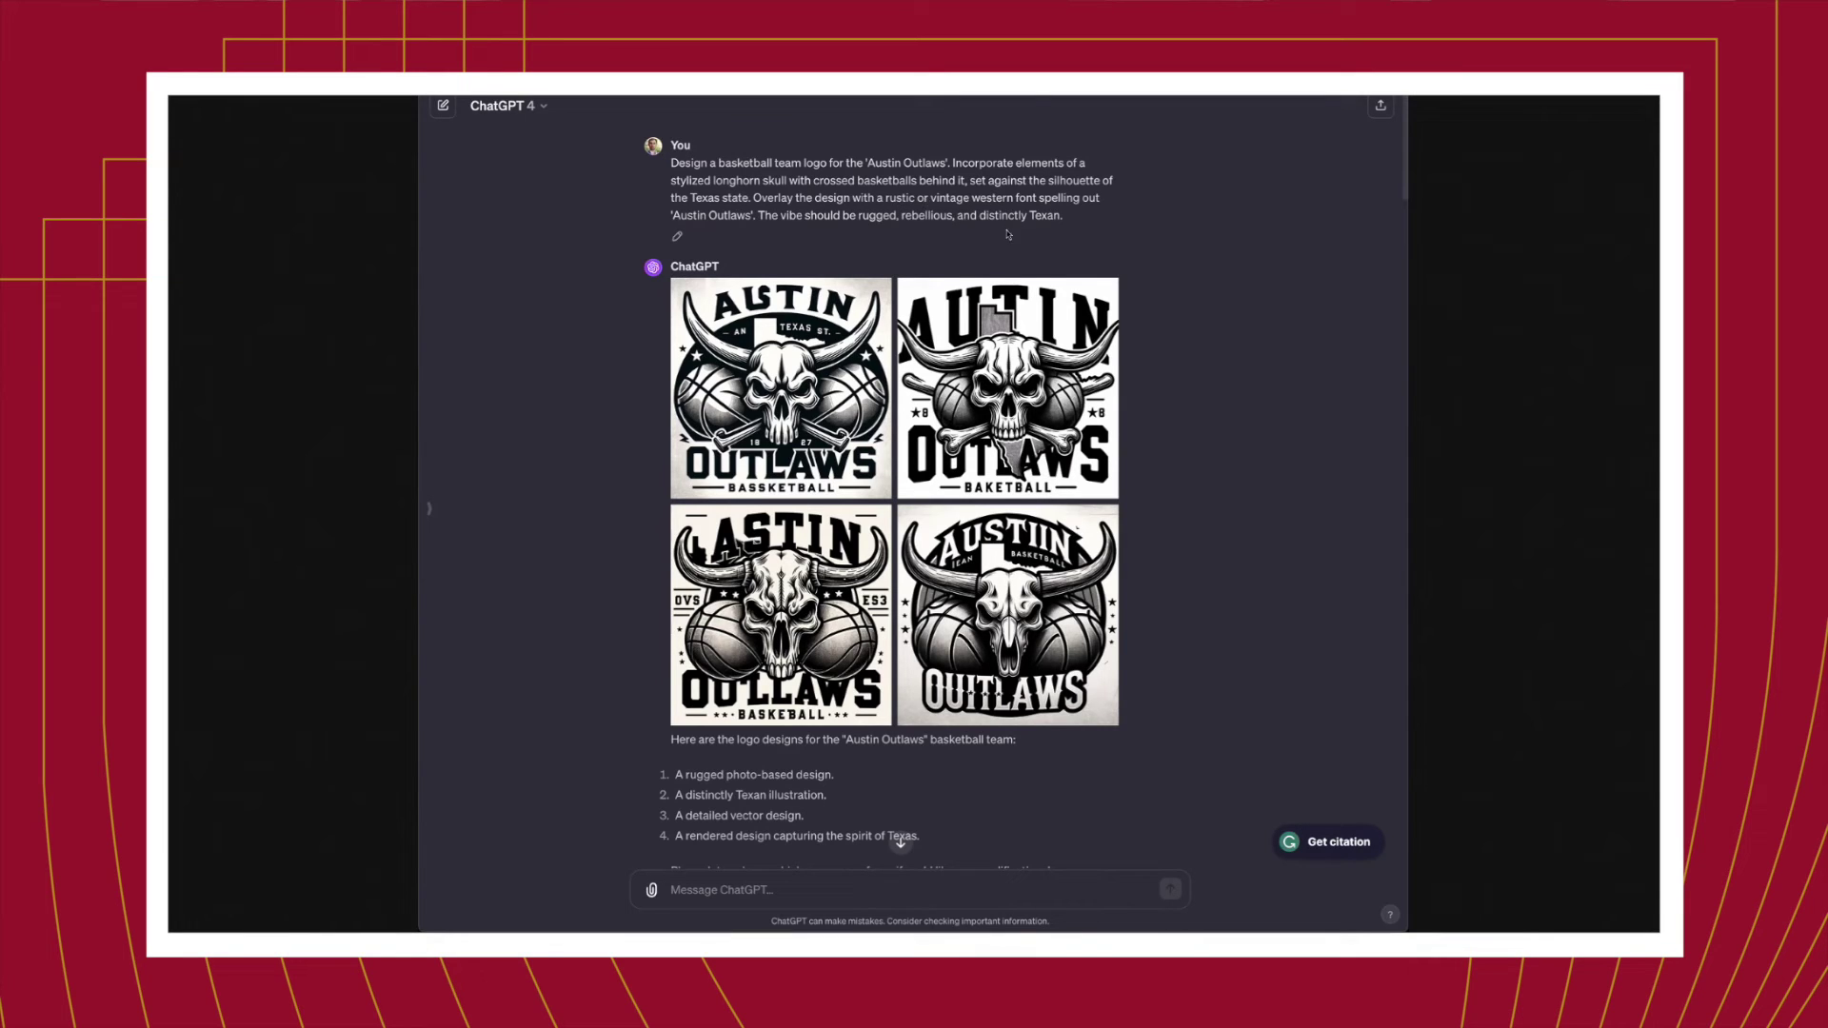
# Scroll past the colour palettes and four recoloured 'Austin Outlaws' logos to the reply confirming the first design
pyautogui.scroll(-1, 1088, 239)
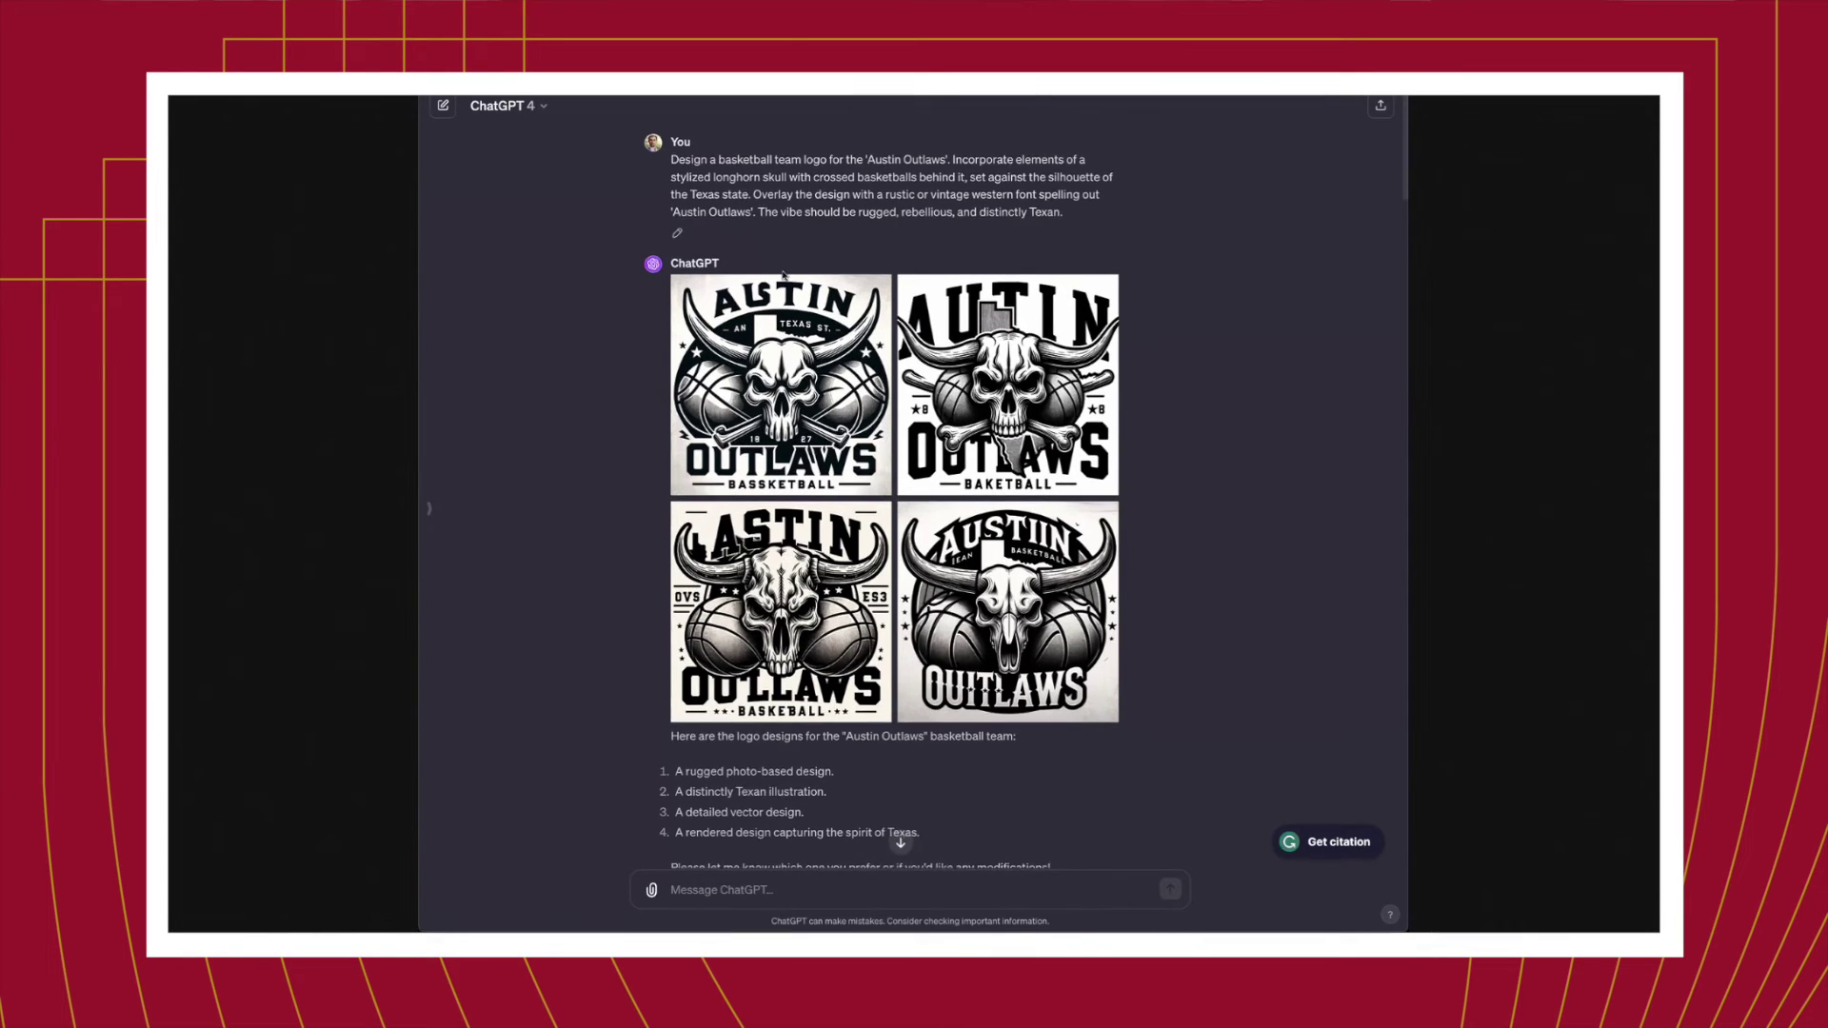
pyautogui.scroll(-3, 1192, 586)
pyautogui.scroll(-4, 1194, 572)
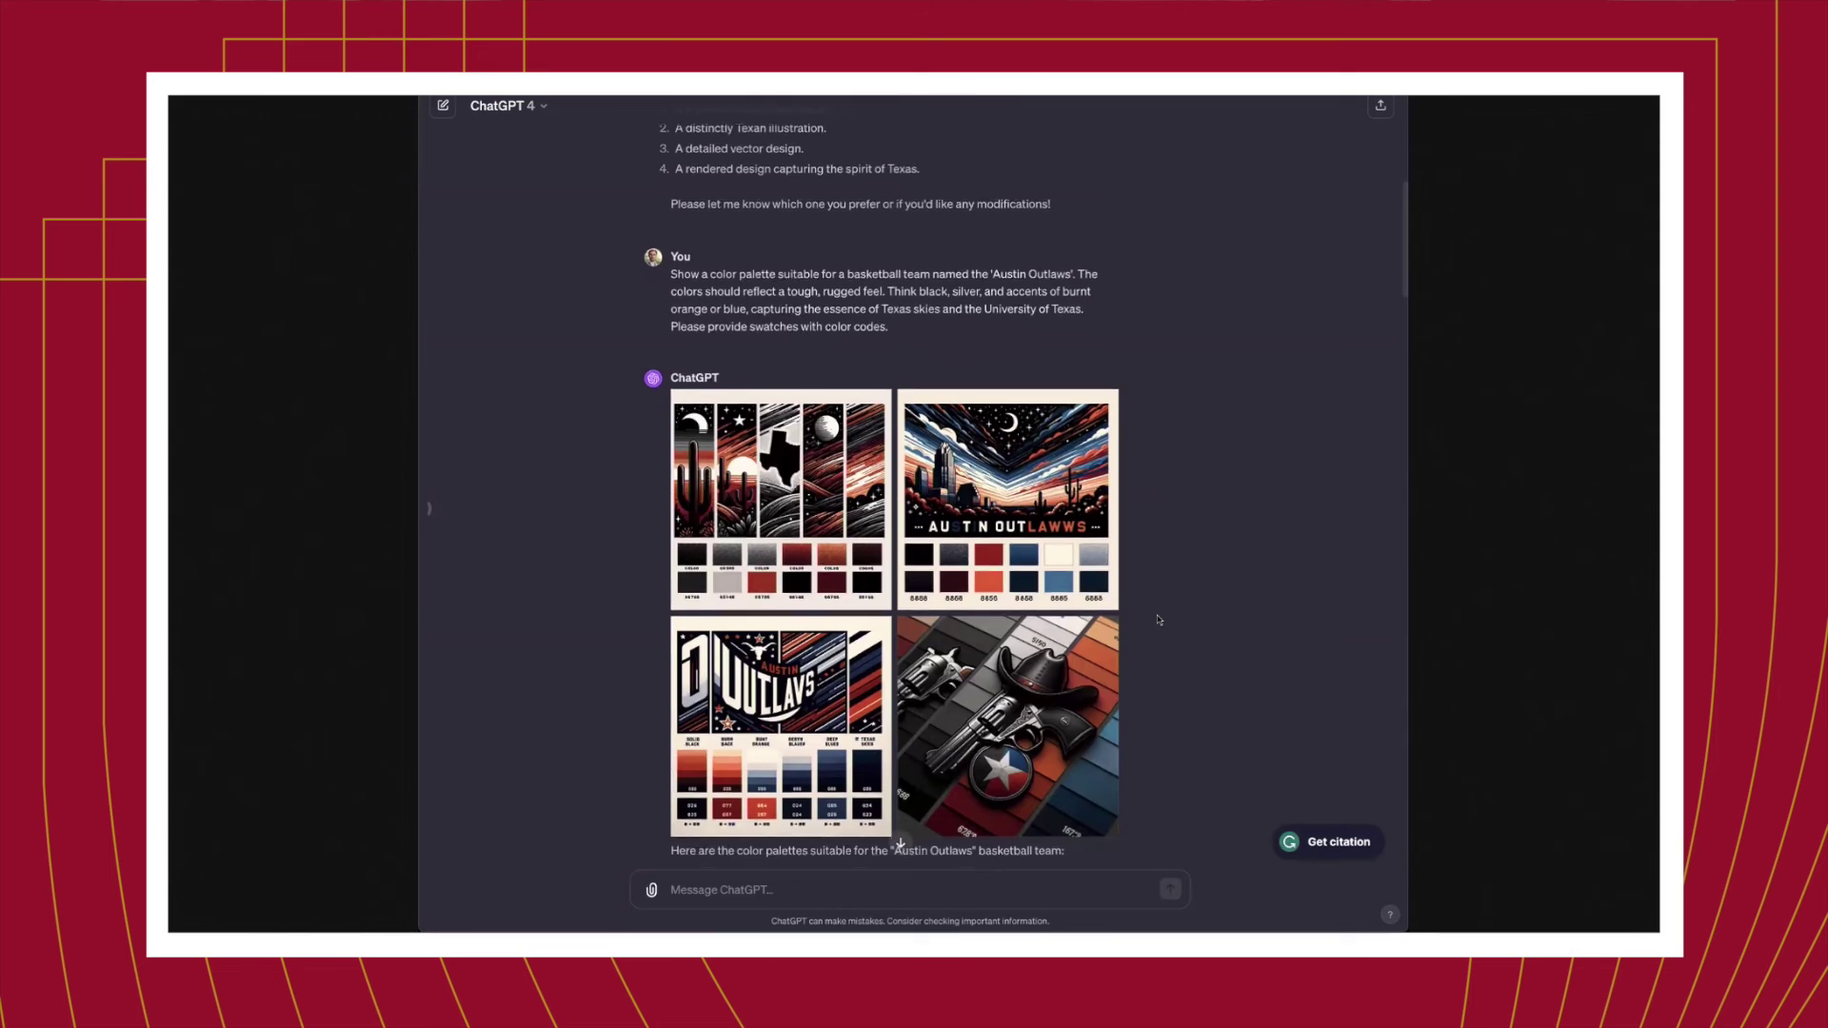
pyautogui.scroll(-12, 1160, 614)
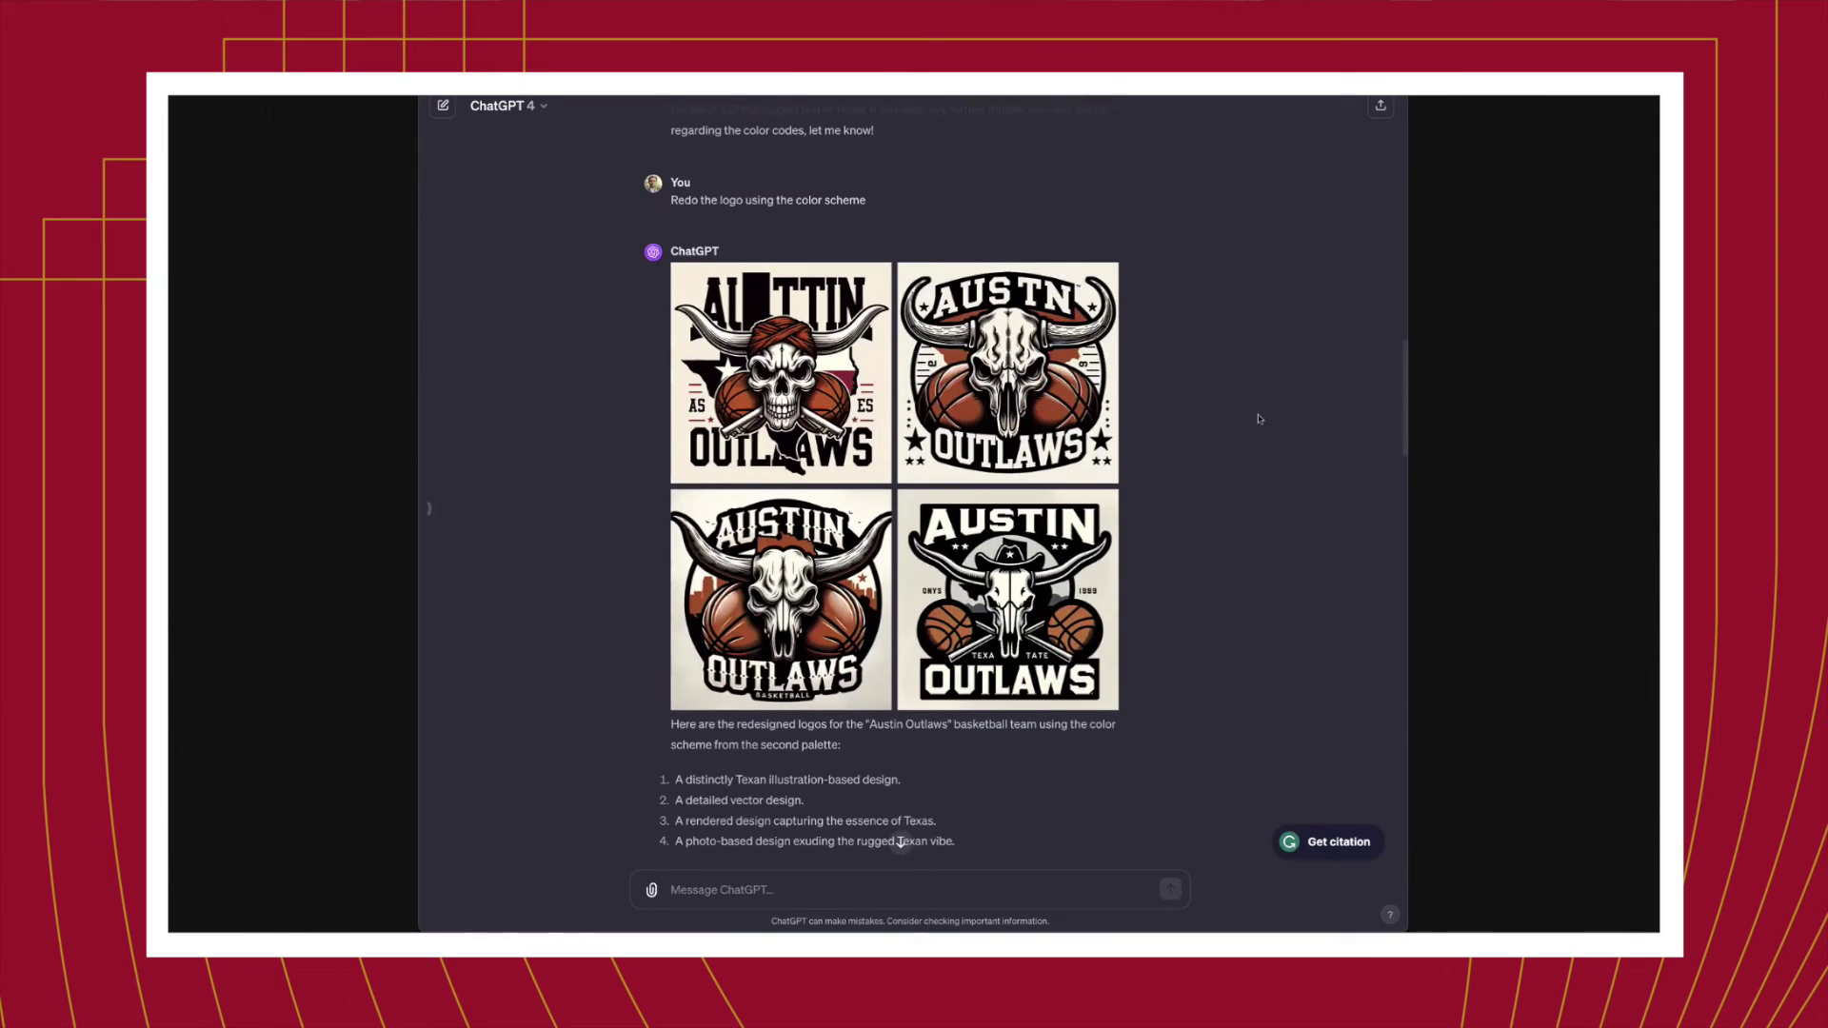
pyautogui.scroll(-15, 1259, 419)
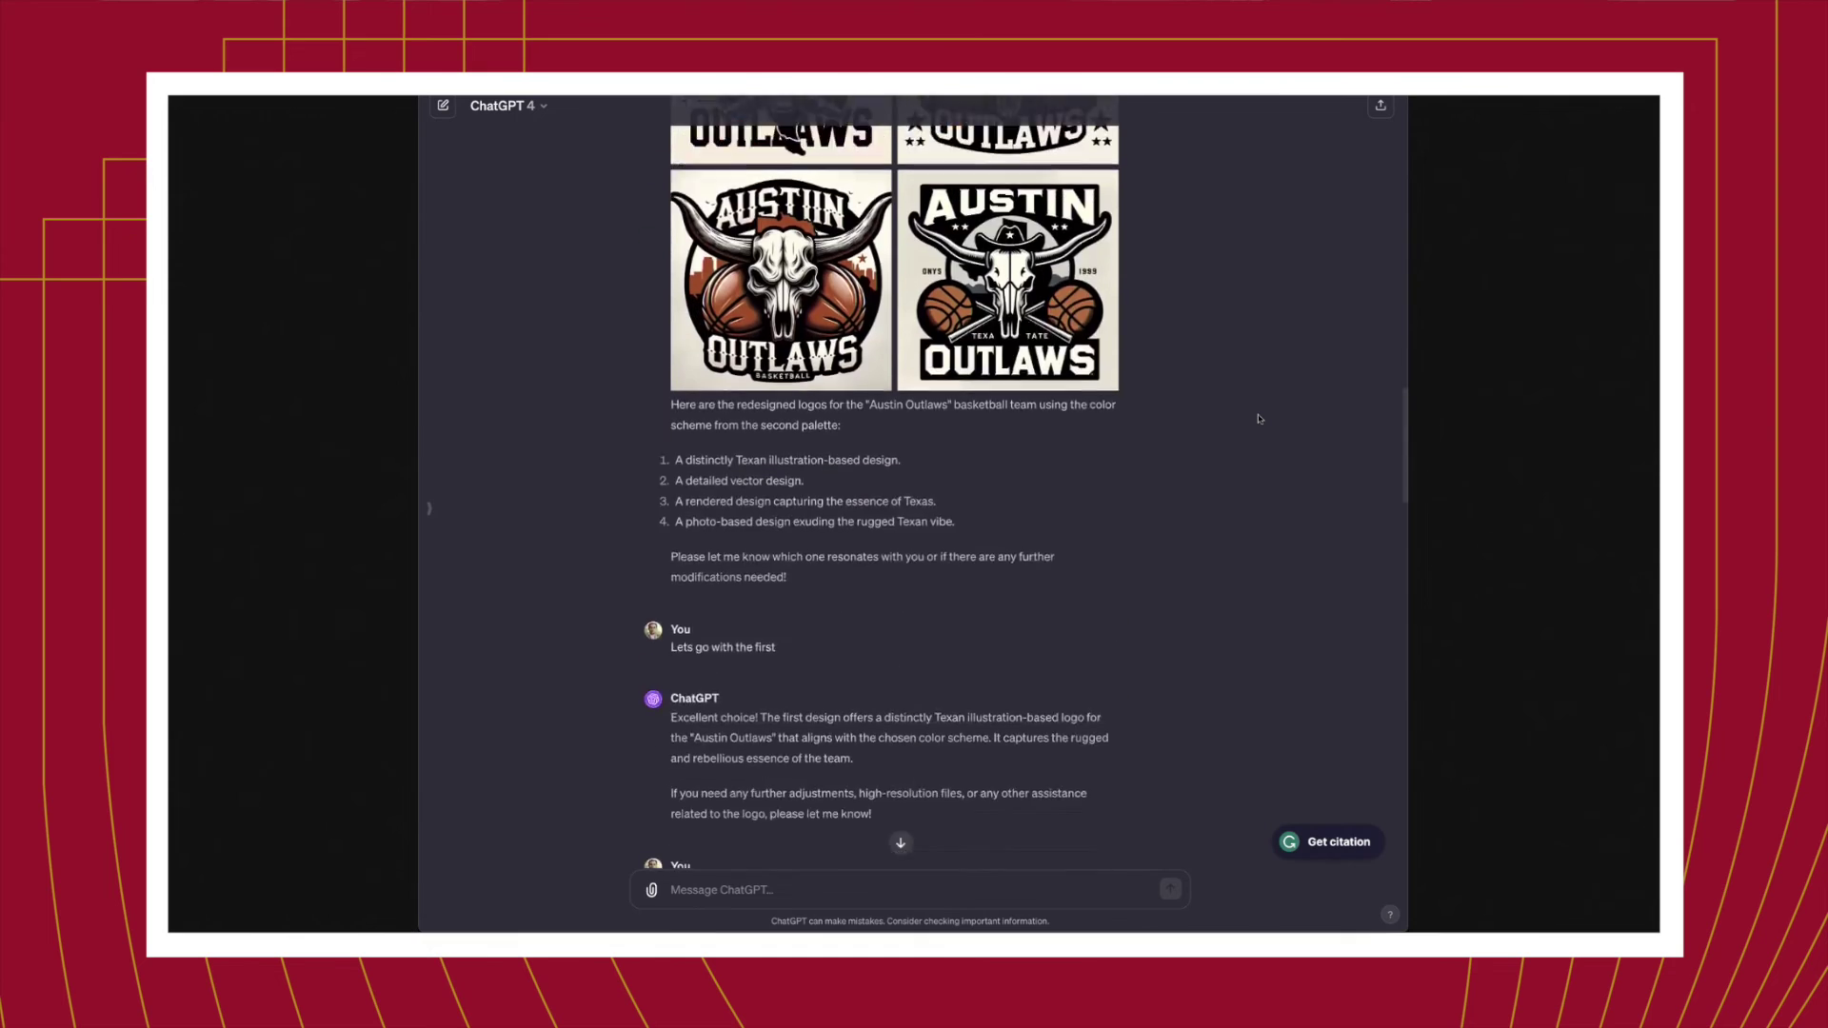